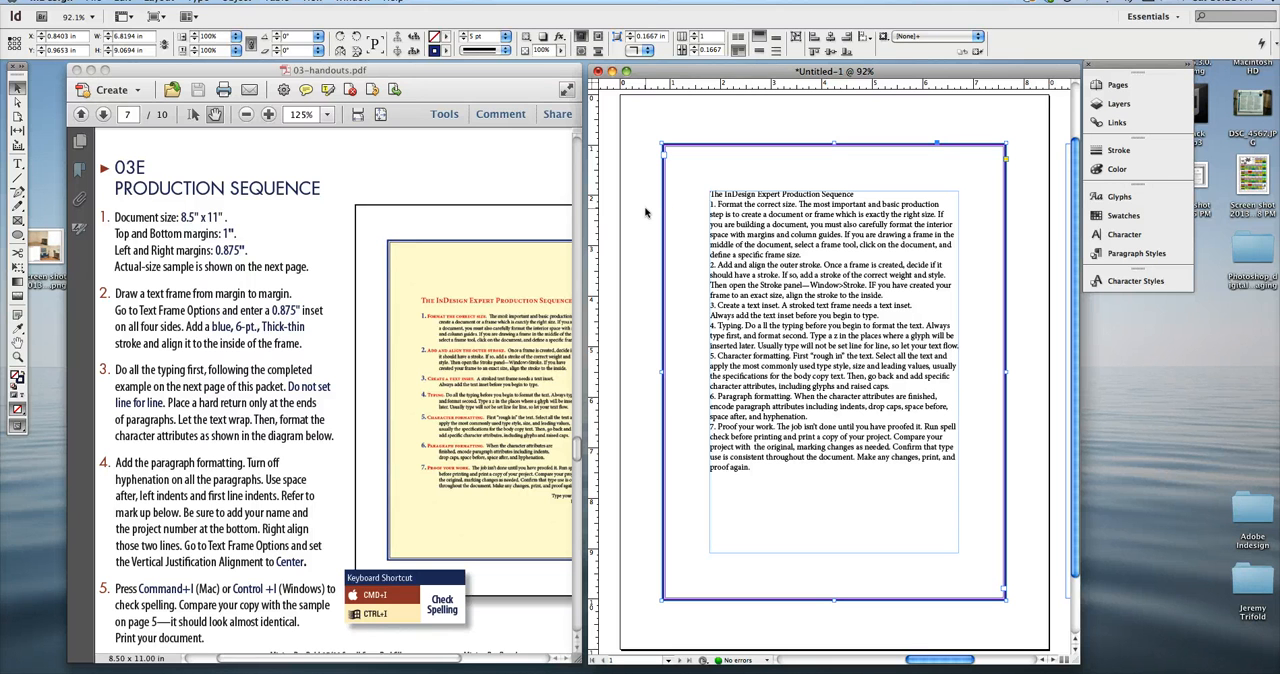
Fill the text frame with the yellow swatch C=0 M=0 Y=100 K=0 and reduce its tint to a pale yellow.
click(463, 33)
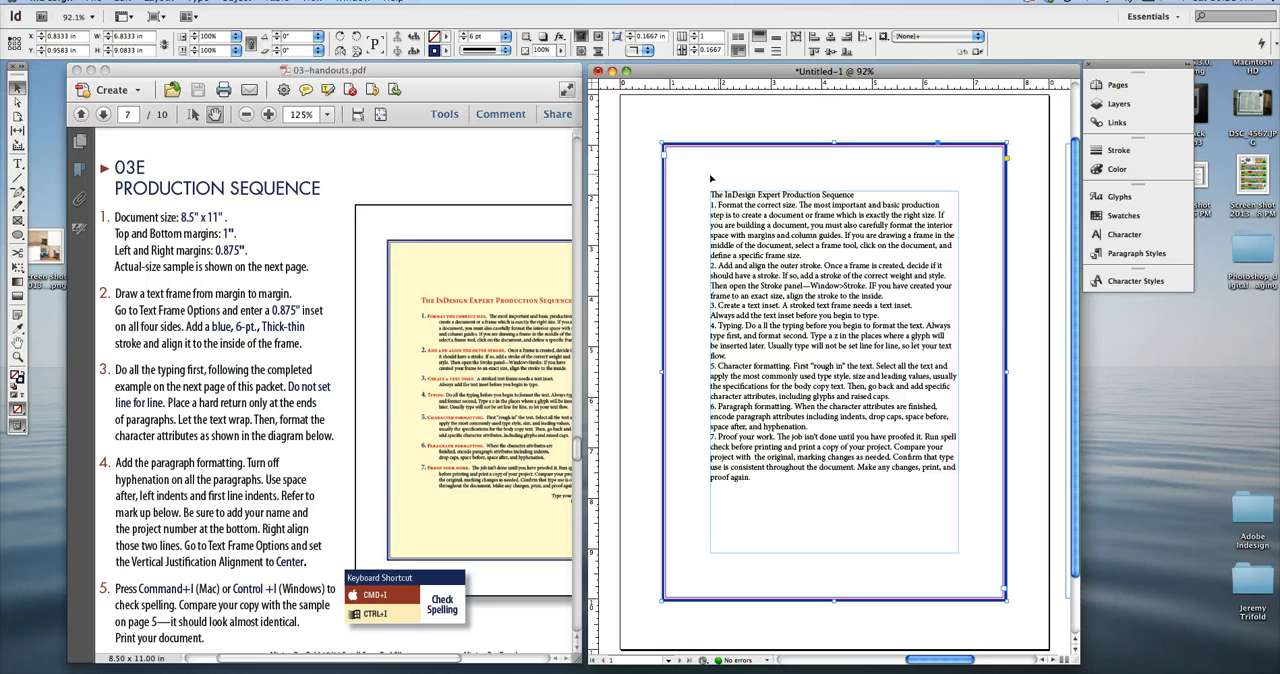
click(445, 50)
click(480, 145)
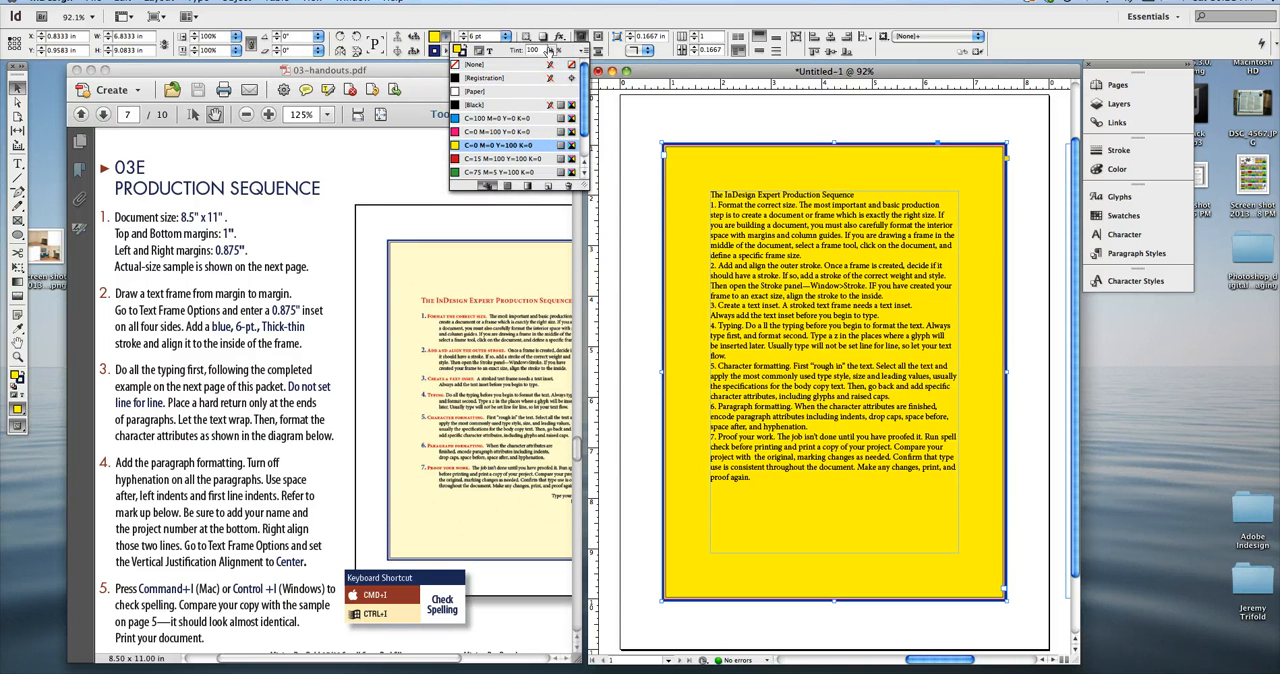
click(551, 51)
drag(551, 61, 498, 65)
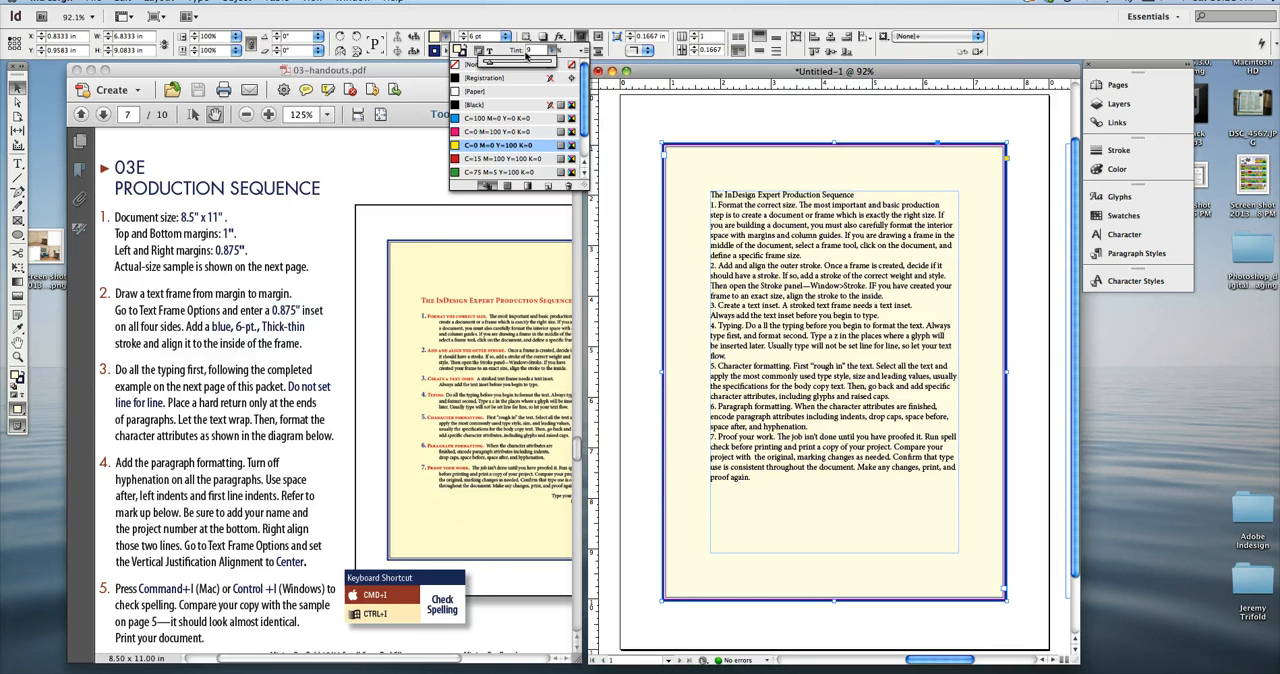
click(533, 52)
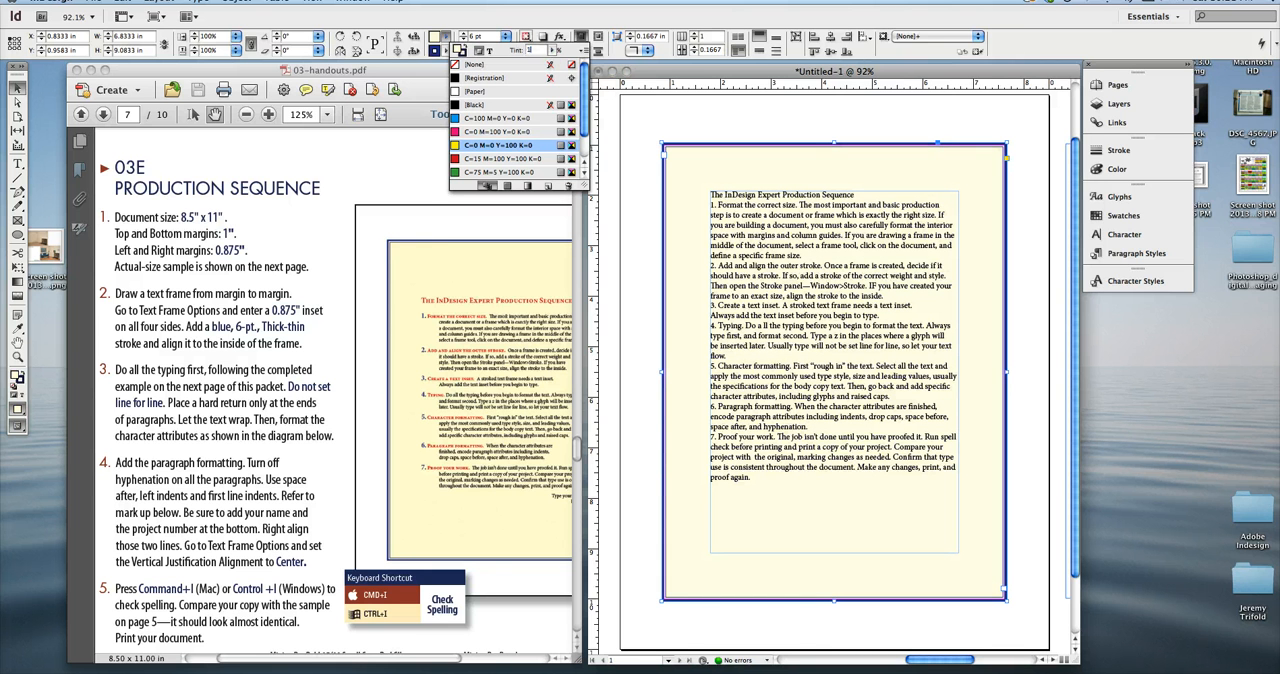
key(Return)
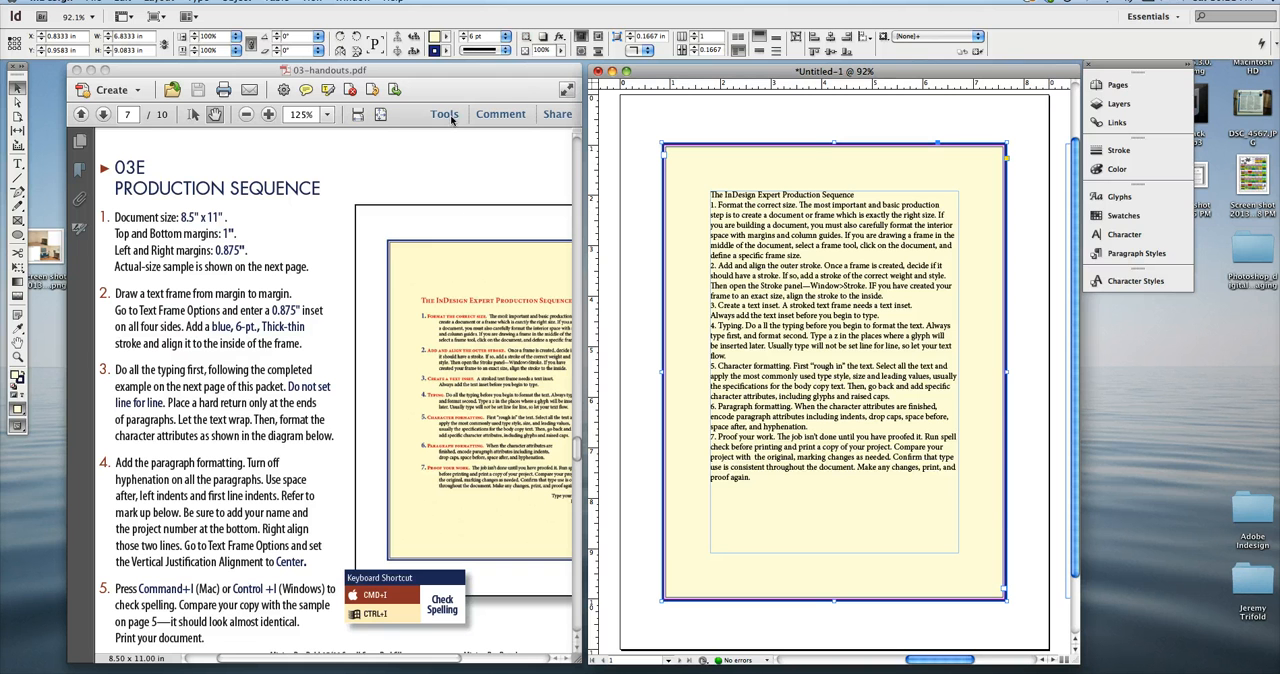
Resize the text frame to about 6.79 in wide by 9.04 in high, keeping its upper-left corner fixed.
click(490, 76)
click(654, 76)
drag(1007, 599, 990, 550)
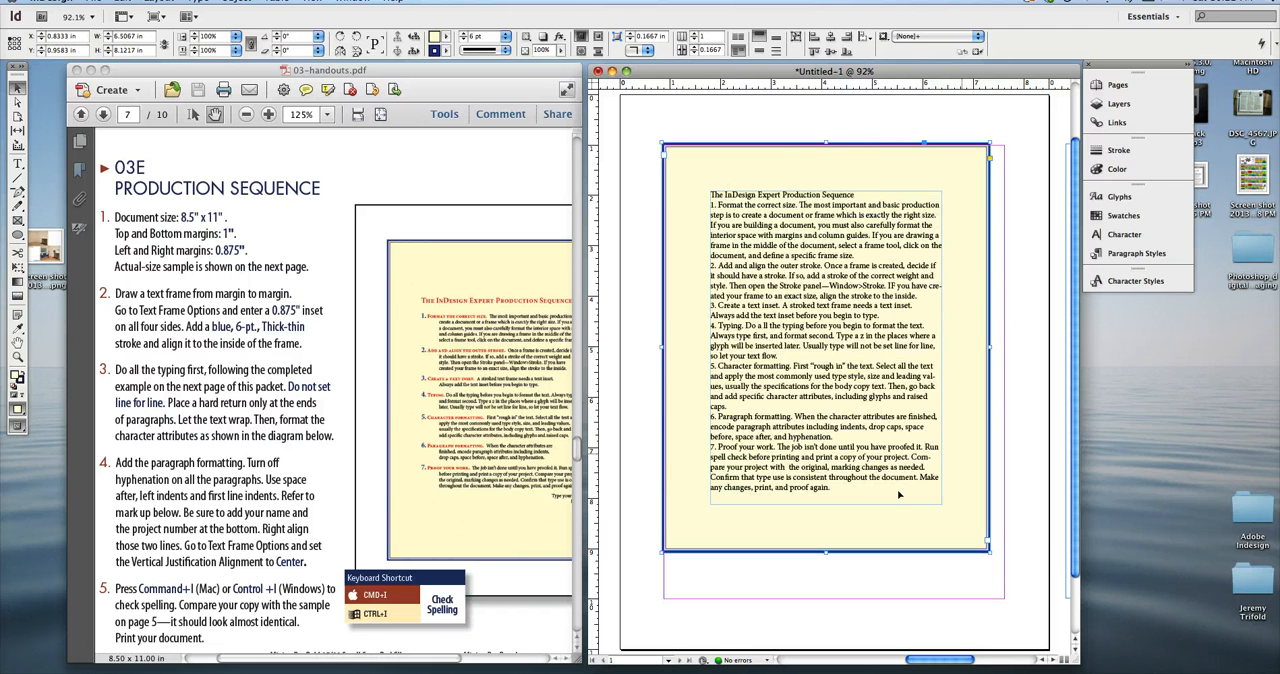
drag(990, 550, 1003, 596)
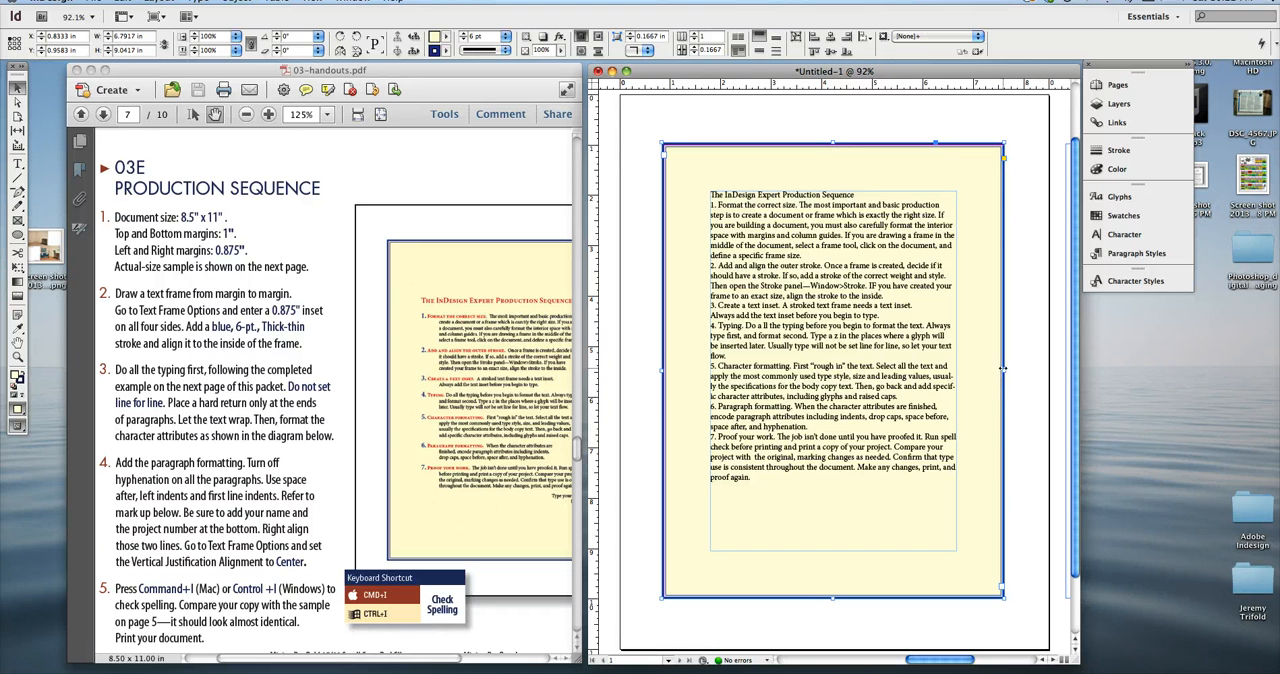
drag(1003, 369, 985, 370)
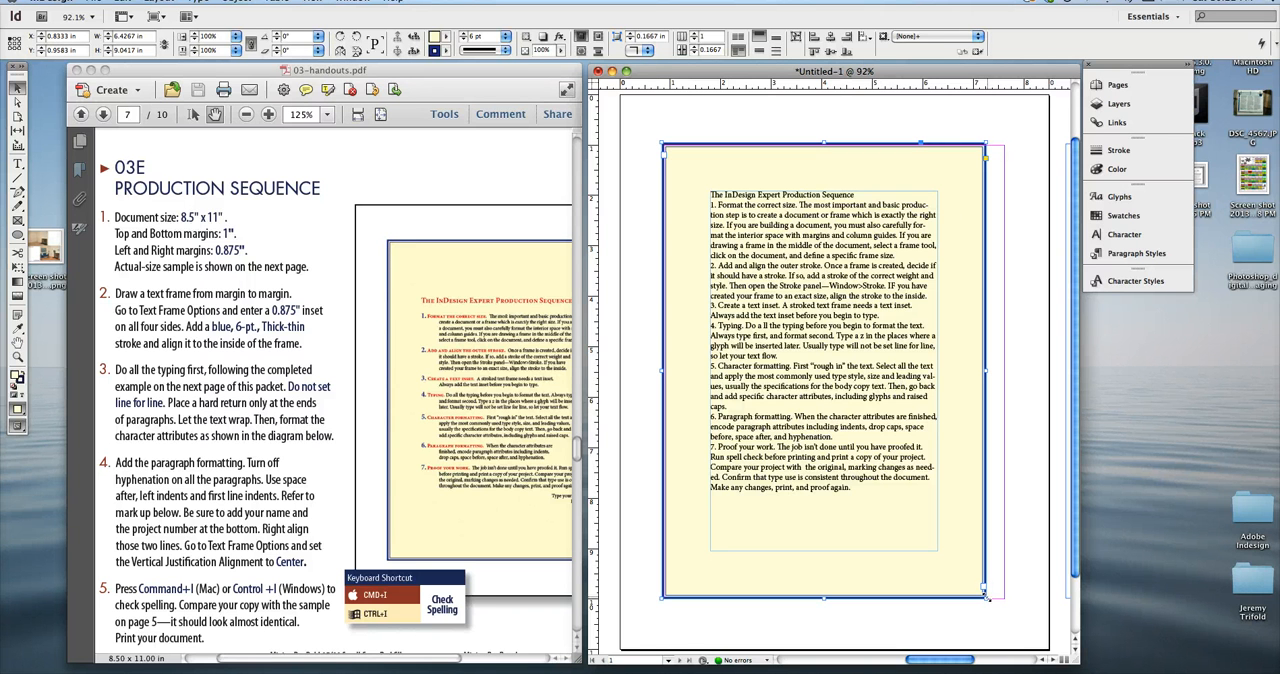
mouse_move(988, 599)
mouse_down()
mouse_move(1020, 598)
mouse_move(1003, 597)
mouse_up()
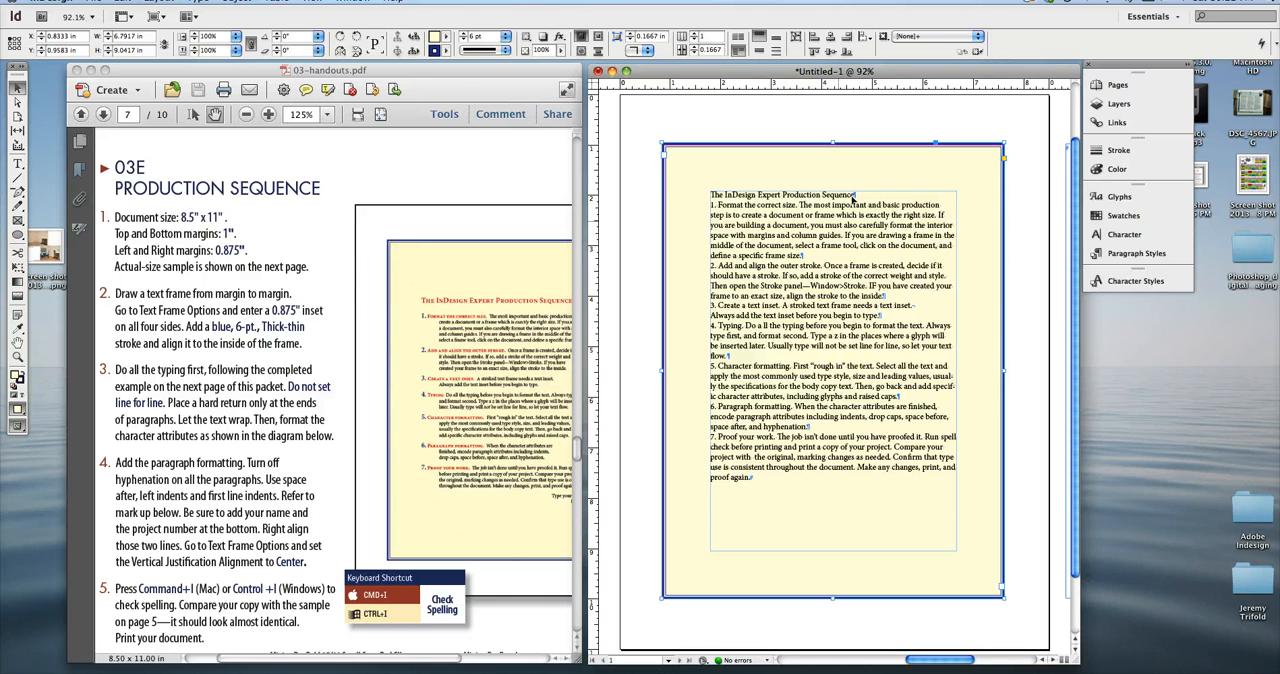
Delete the forced line break after "needs a text inset." in item 3 so the paragraph runs on.
key(t)
click(916, 302)
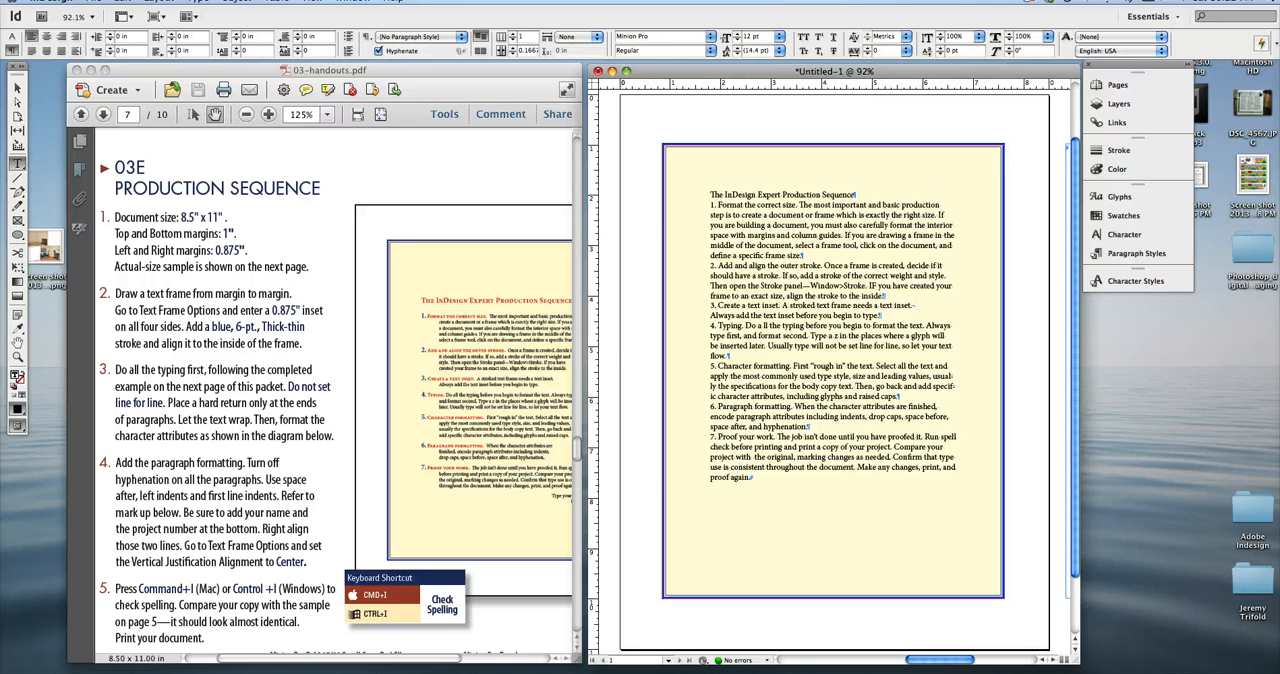
key(Delete)
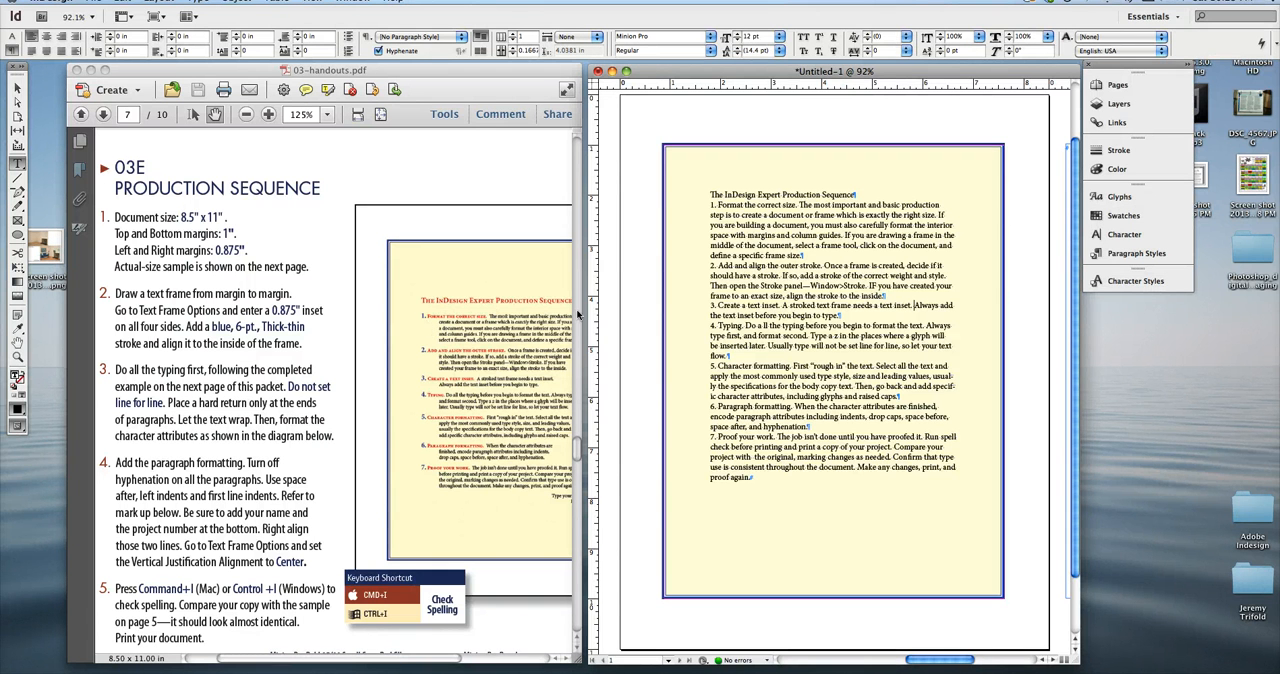
click(483, 305)
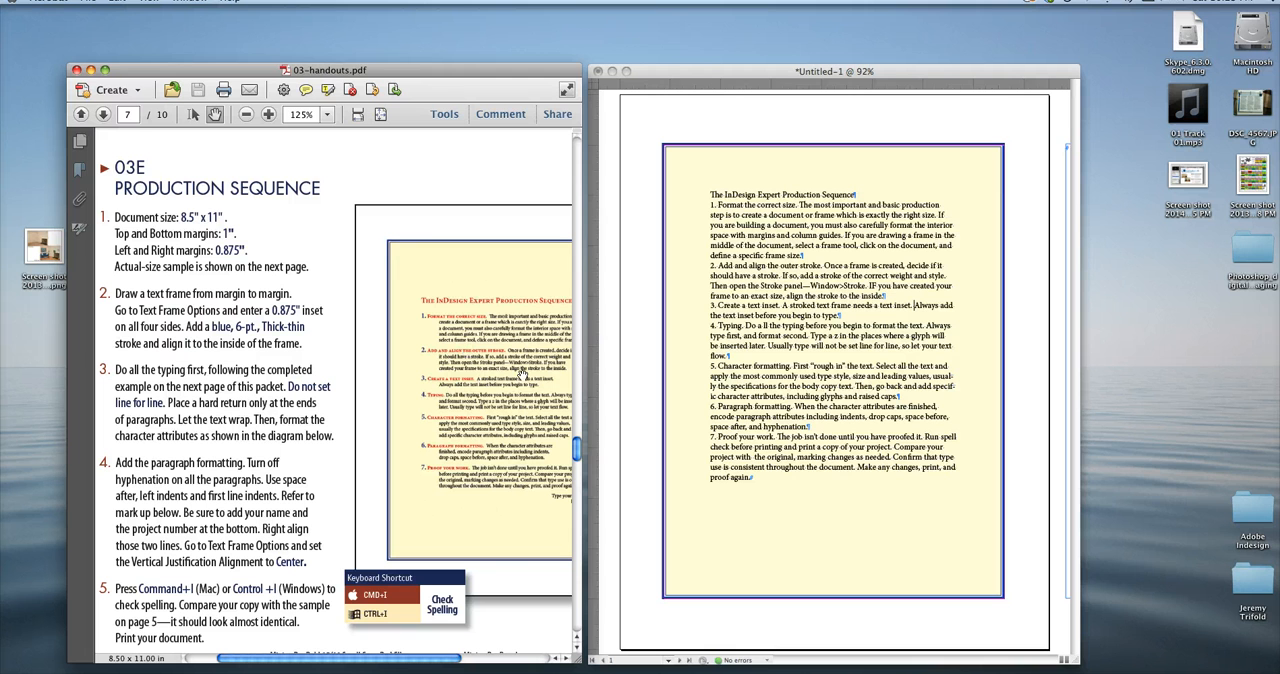
click(746, 309)
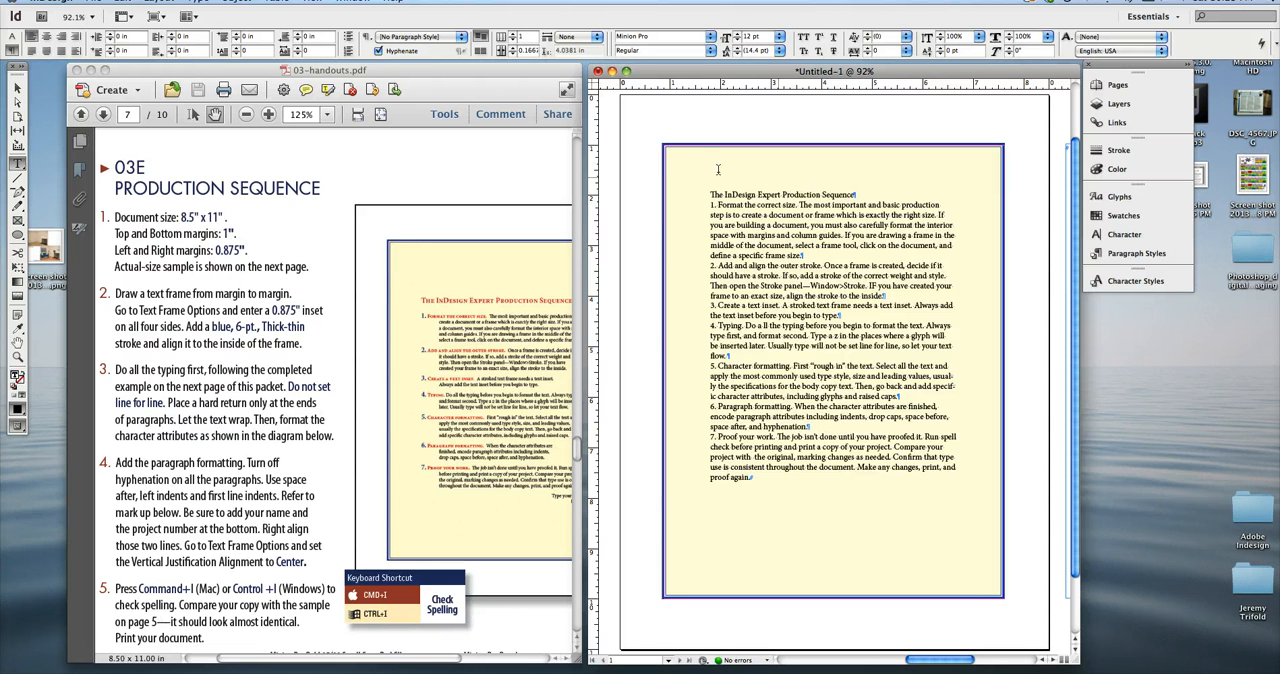
Set the text frame's vertical justification alignment to Center.
click(18, 89)
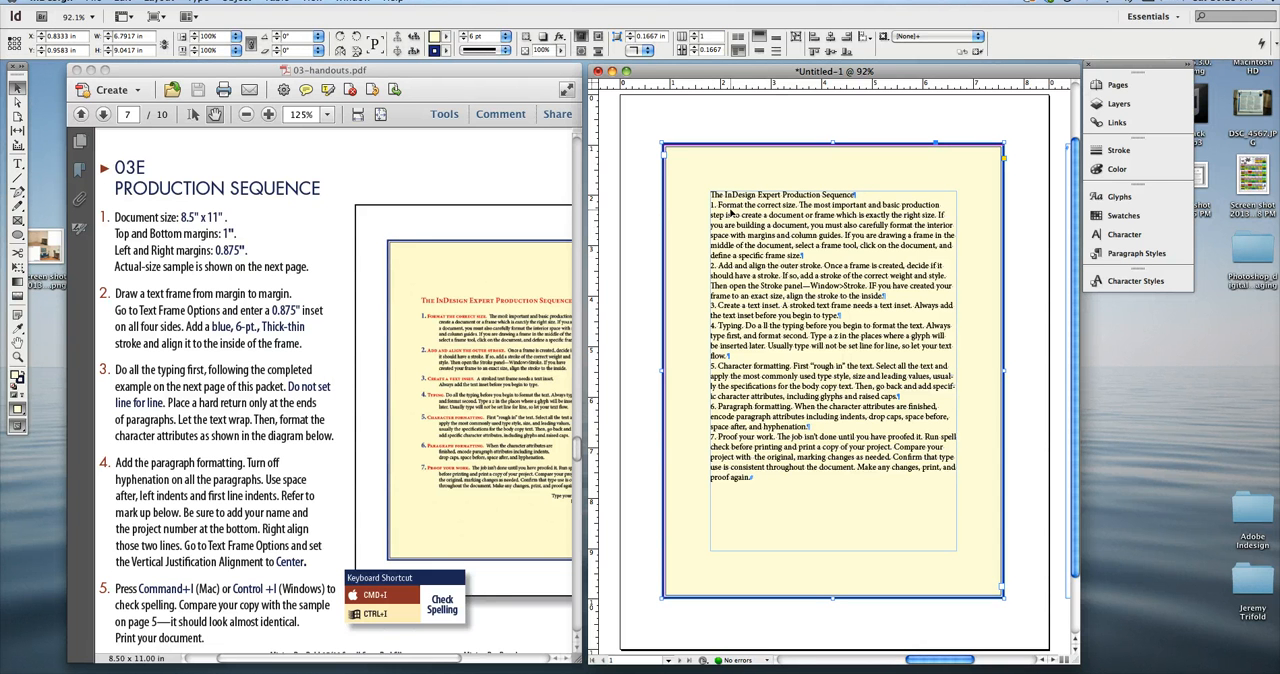
key(super+b)
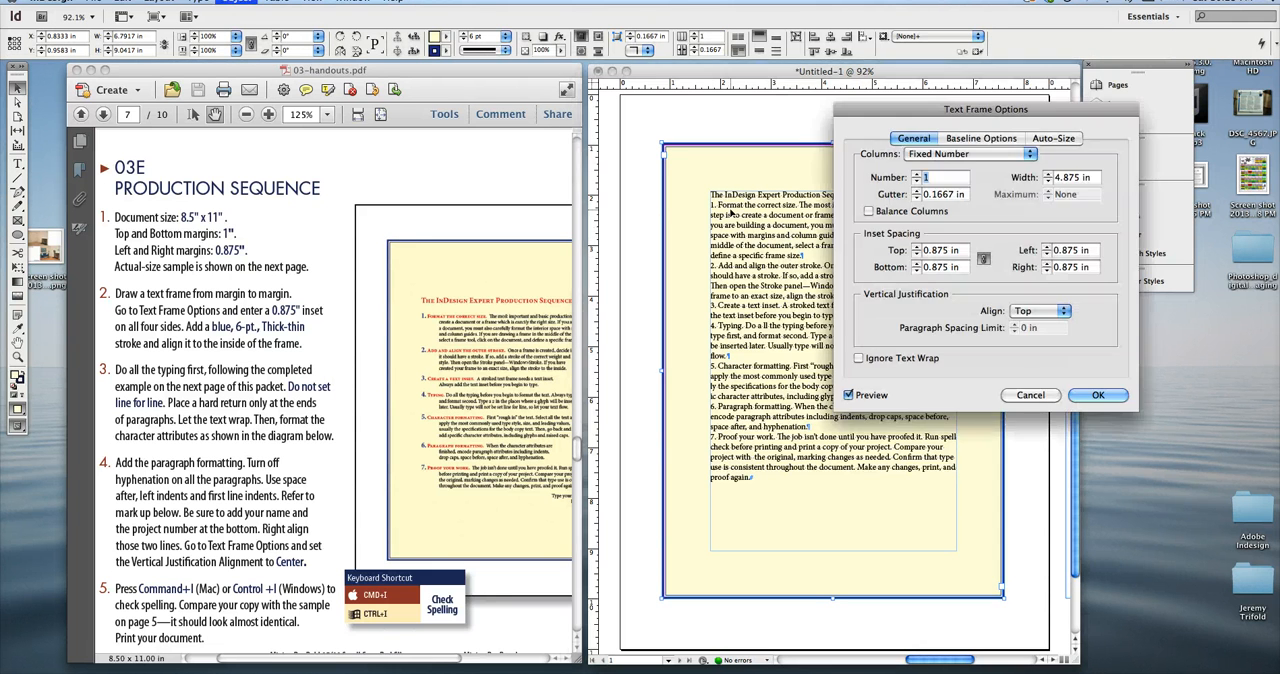
click(1045, 314)
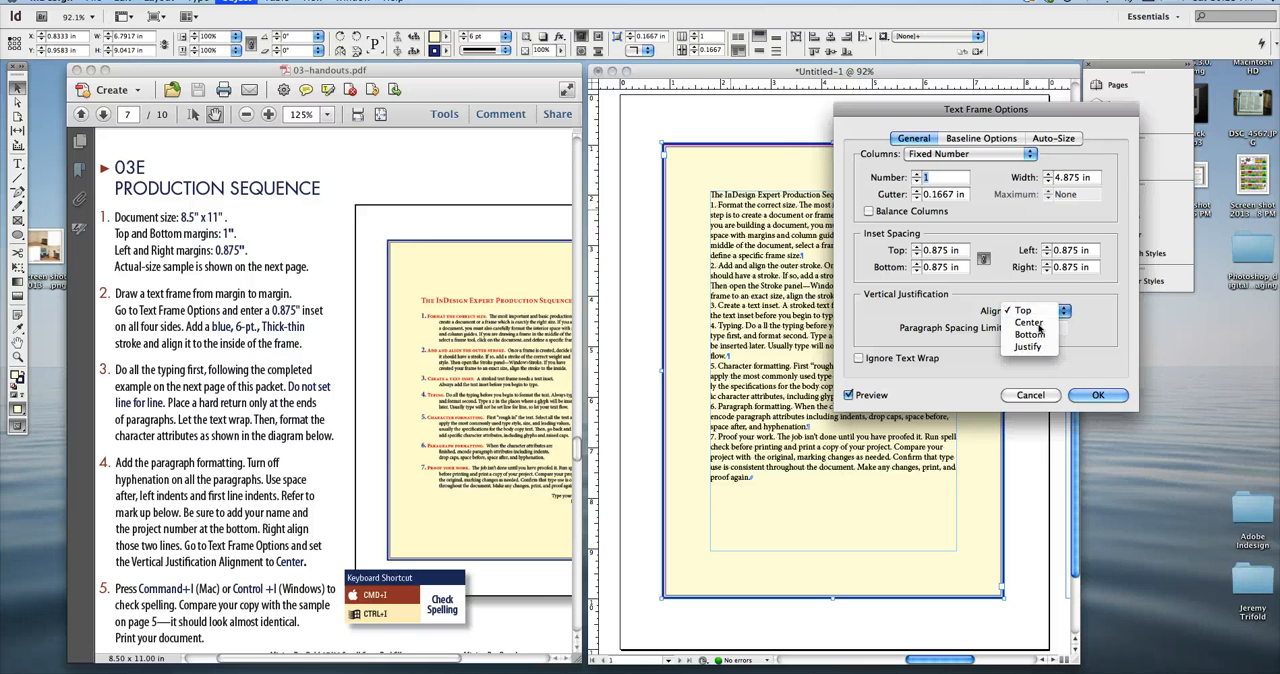
click(1029, 322)
click(1072, 393)
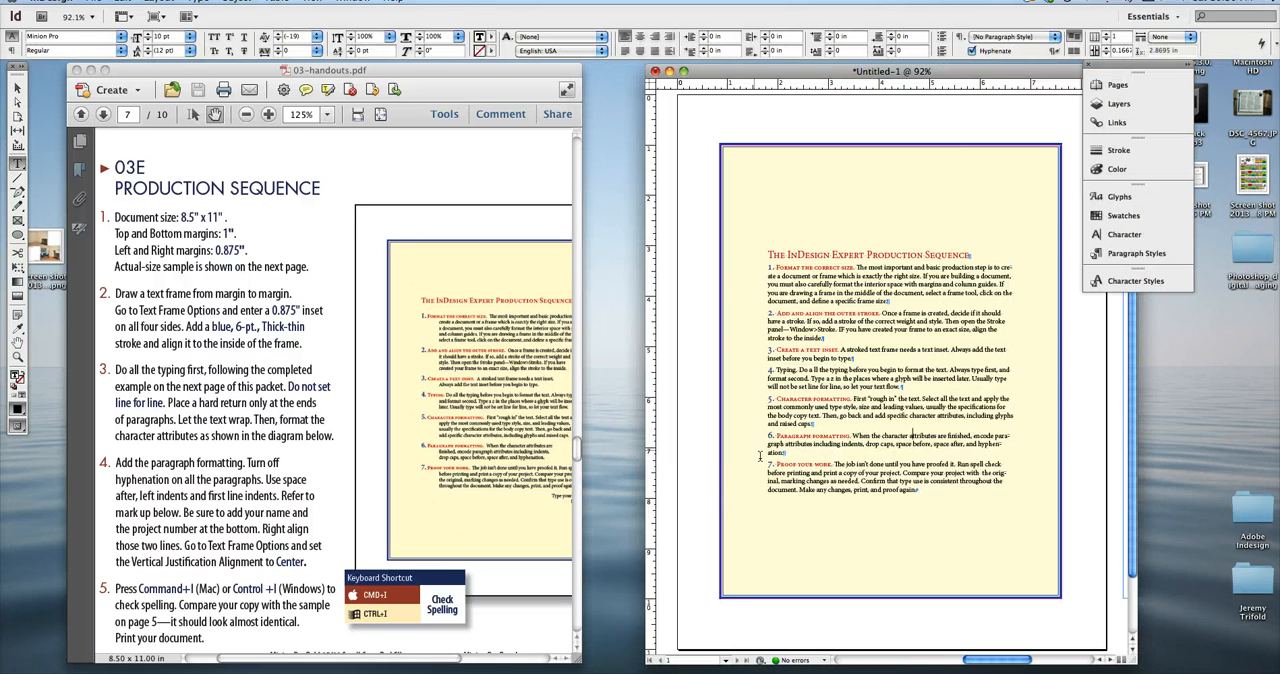
Review the handout's annotated formatting specifications and show the paragraph formatting controls for the text selected in item 2.
drag(837, 322, 853, 331)
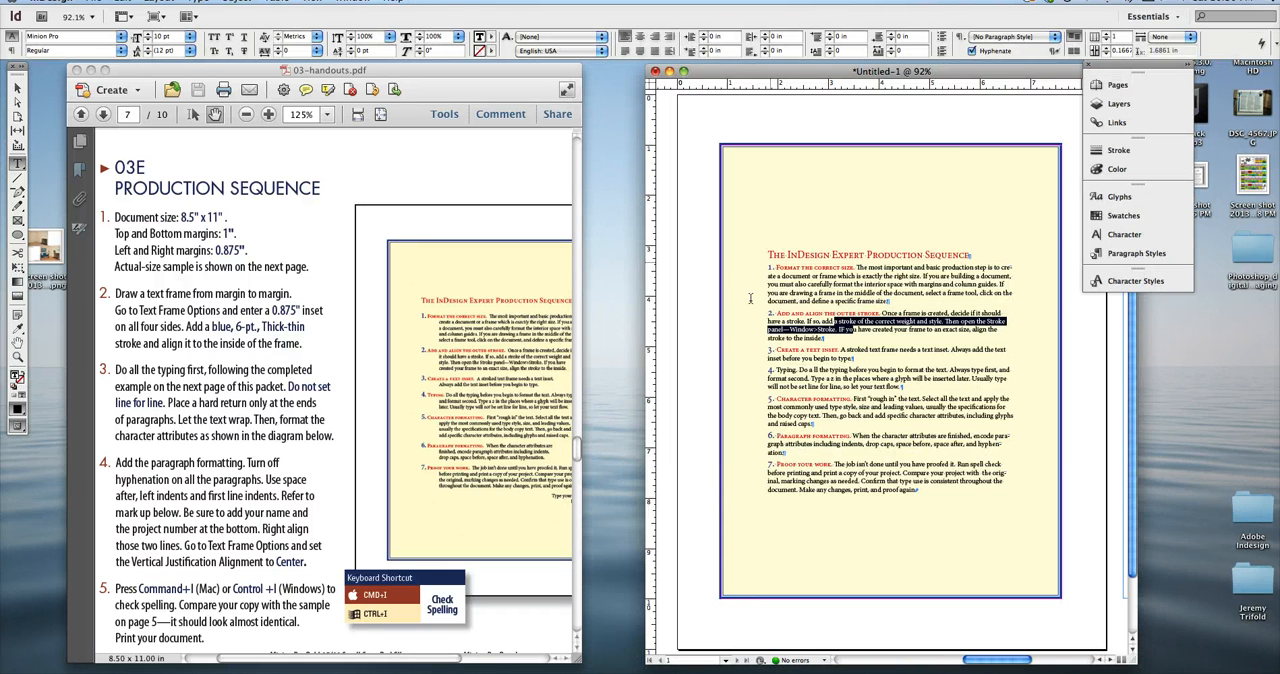
click(372, 499)
scroll(340, 460, down, 10)
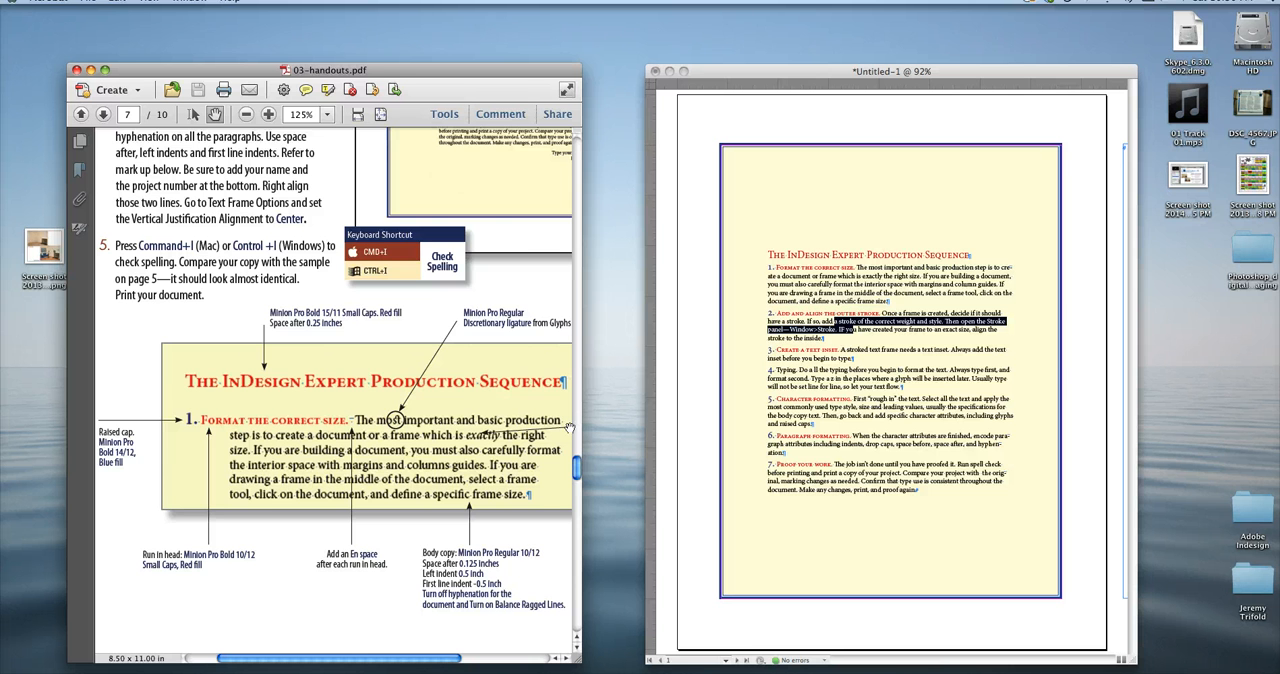
drag(577, 472, 578, 453)
click(742, 340)
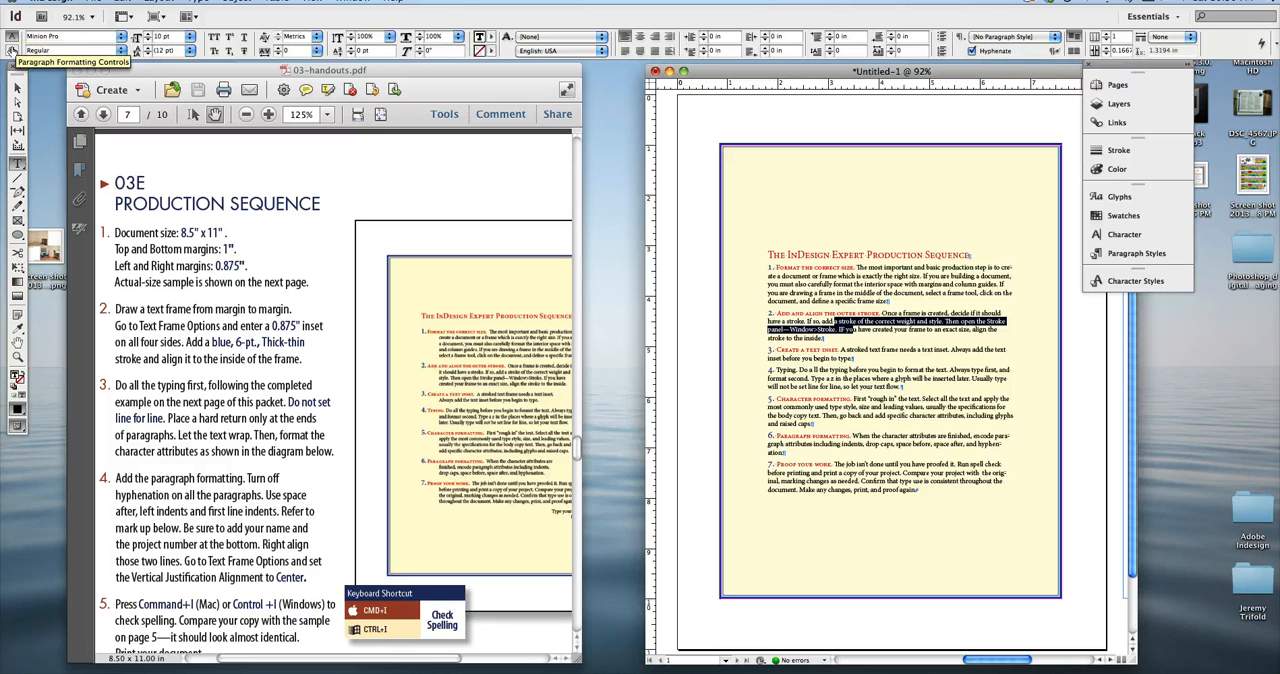
click(11, 50)
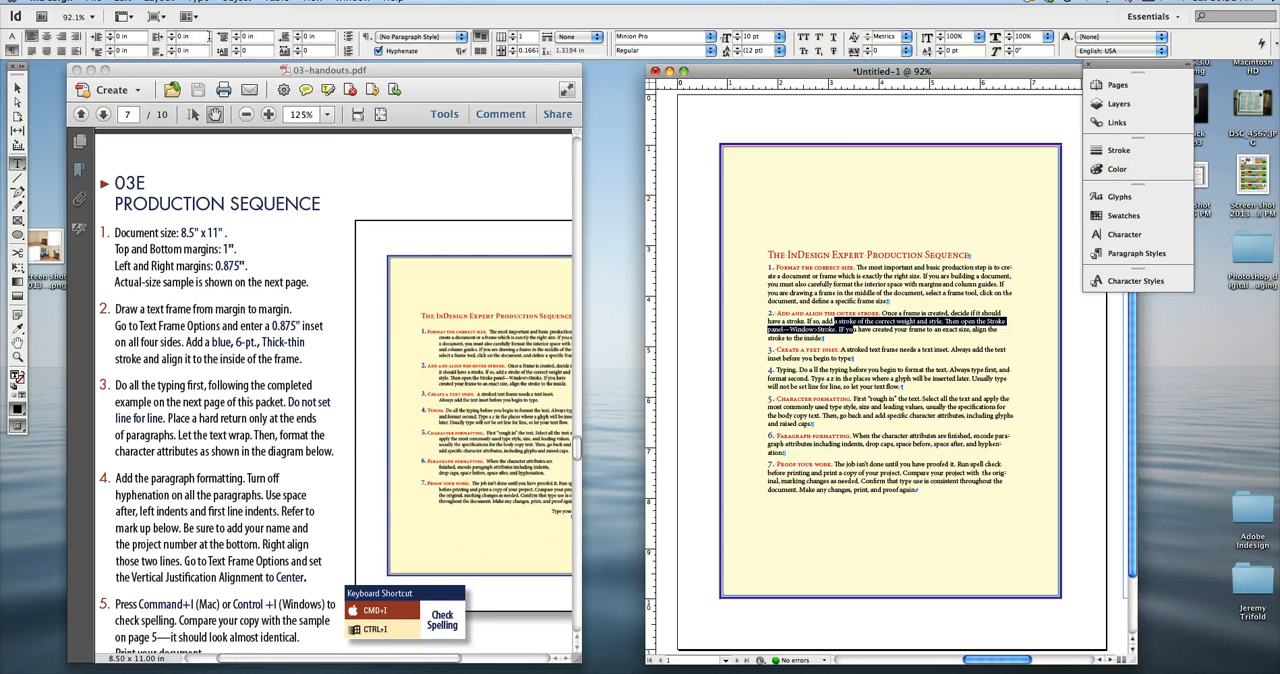
Try a left indent of 0.1875 in on the second numbered paragraph.
click(108, 35)
click(108, 35)
click(108, 35)
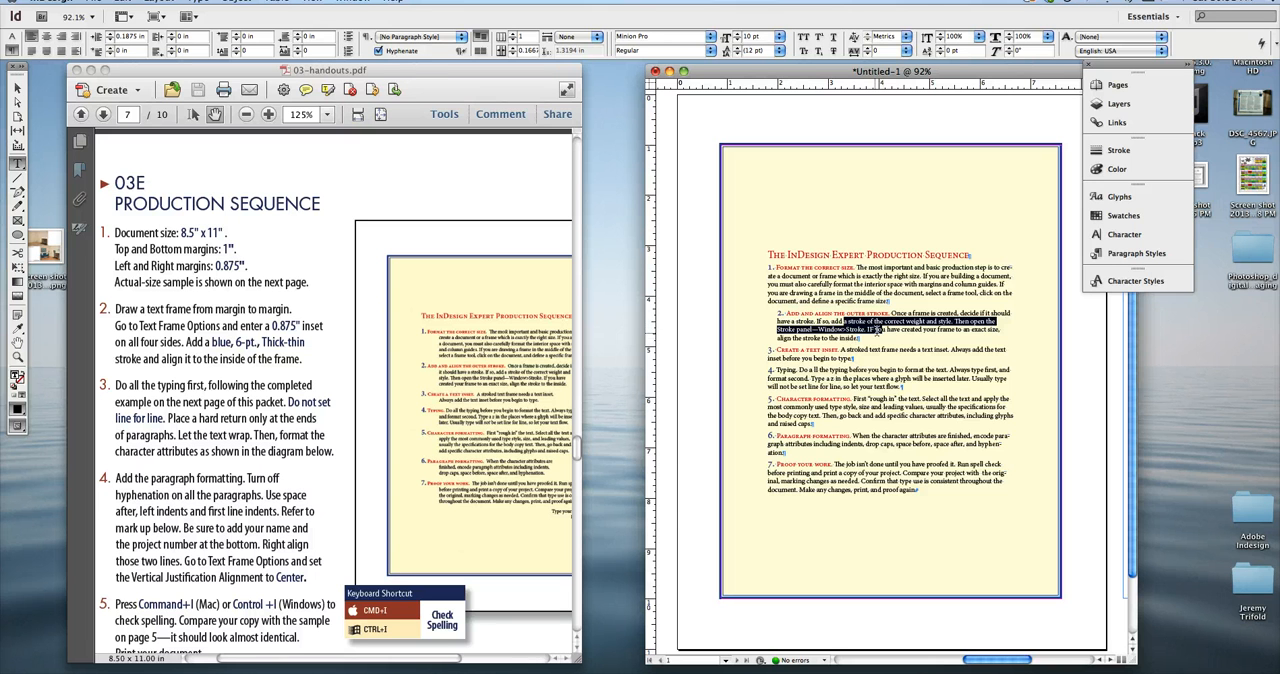
drag(876, 330, 873, 333)
key(Down)
key(Down)
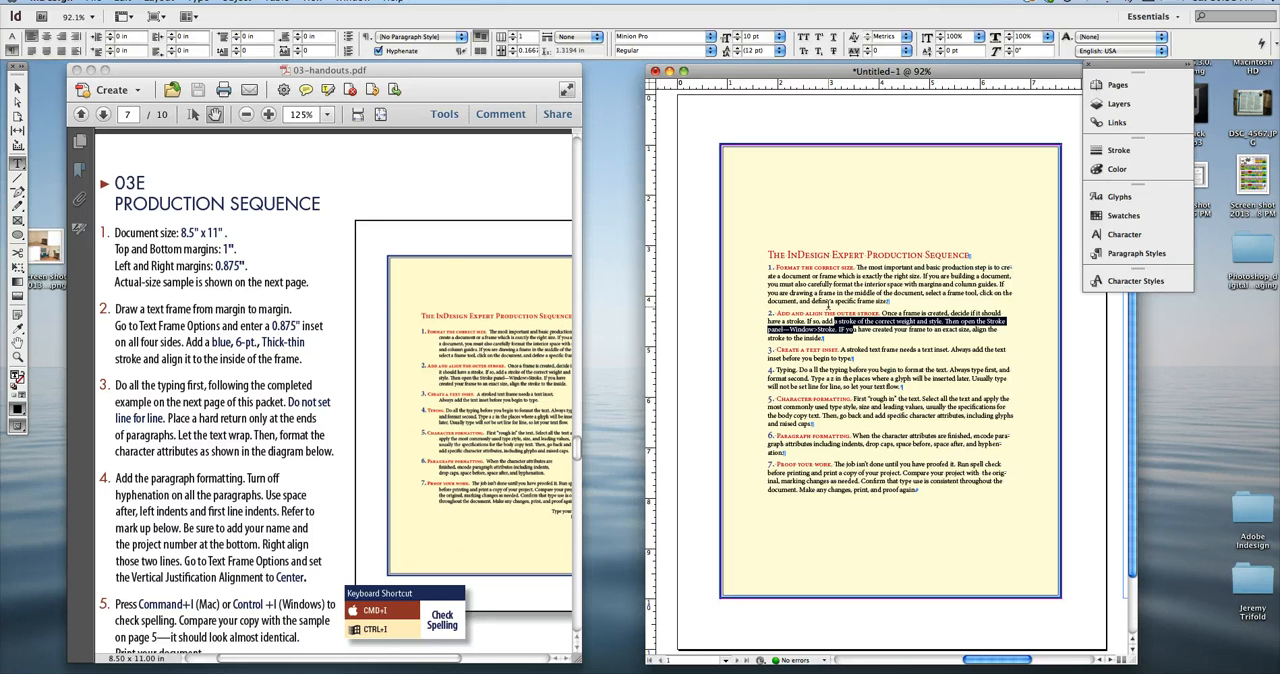
Set the left indent of all seven numbered paragraphs to 0.4375 in, leaving out the title.
key(super+a)
drag(857, 379, 850, 386)
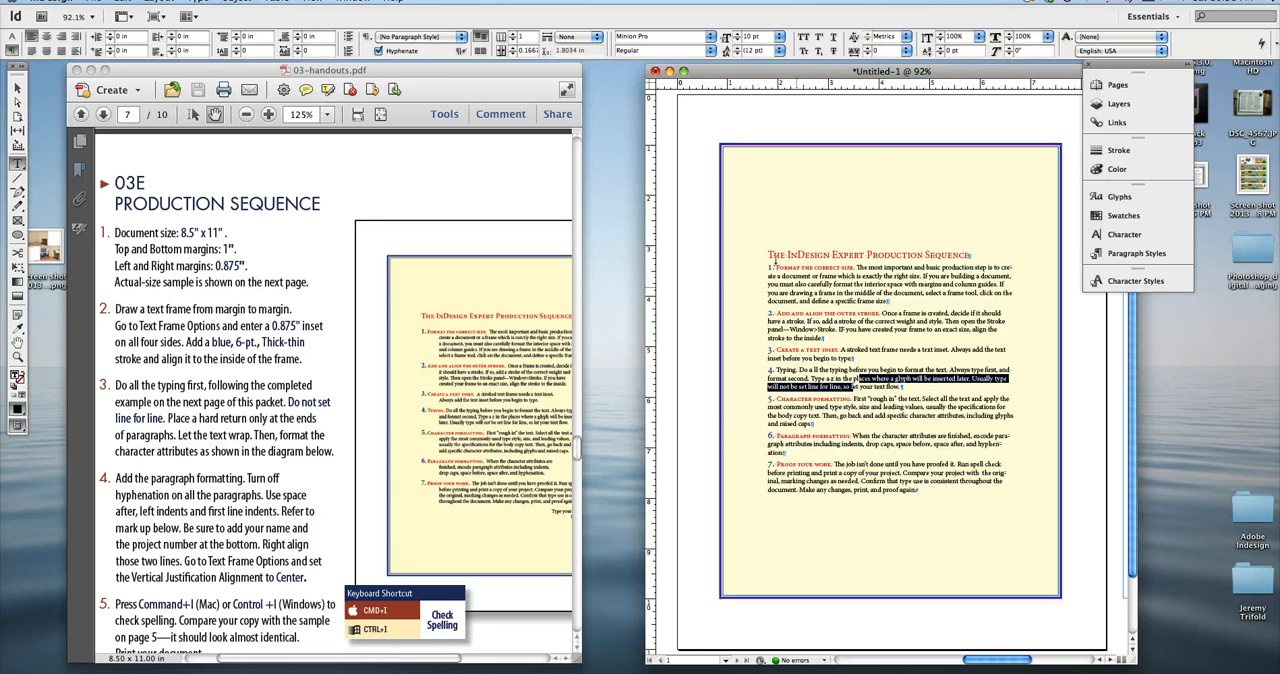
drag(768, 262, 946, 516)
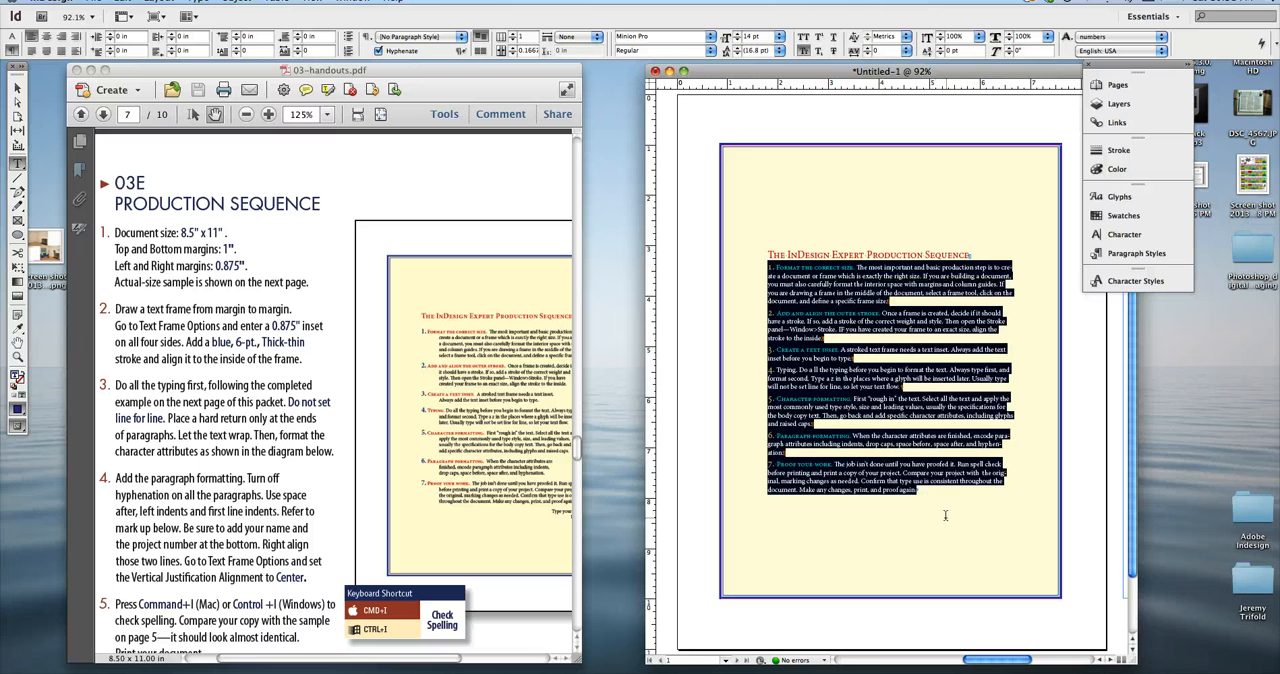
click(108, 34)
click(108, 34)
click(108, 34)
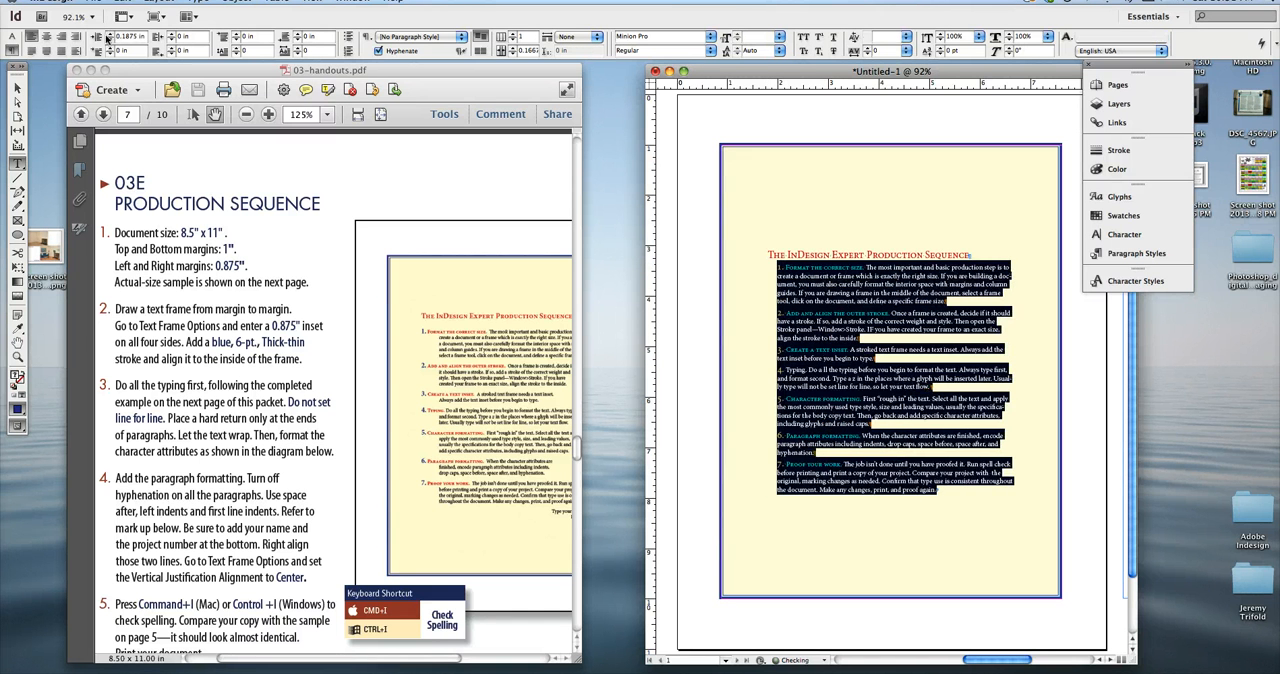
click(107, 40)
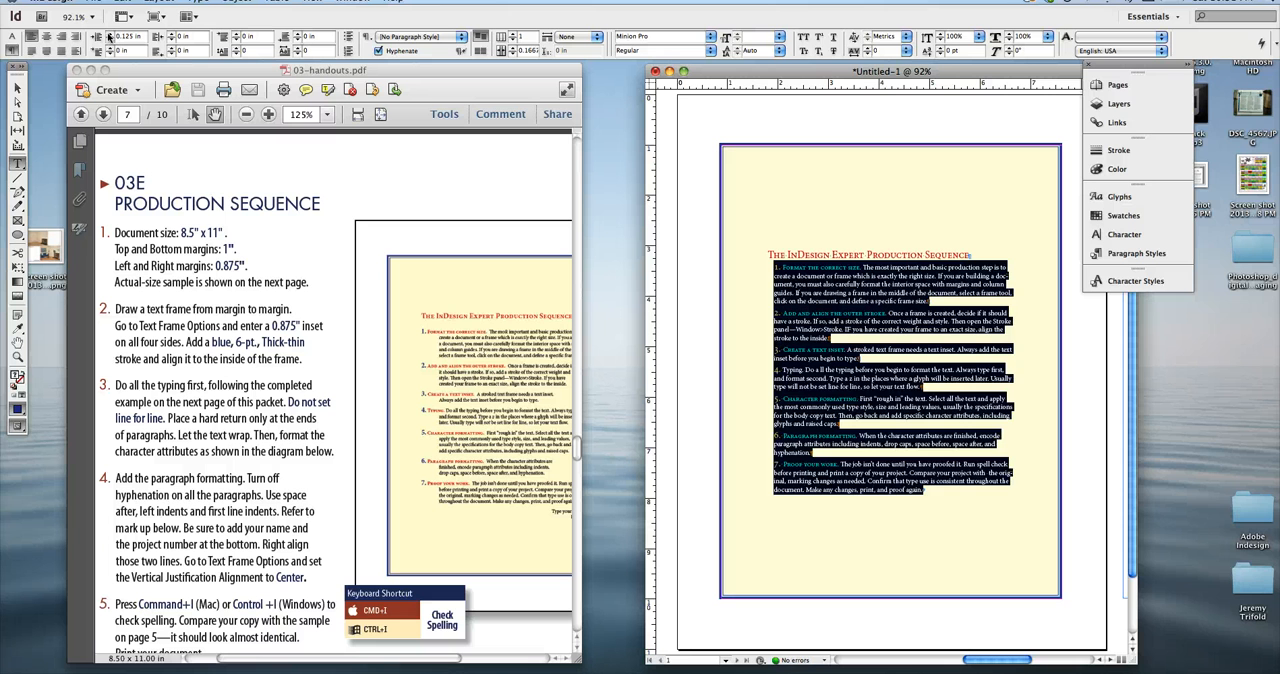
click(108, 34)
click(108, 34)
click(108, 34)
click(108, 34)
click(108, 34)
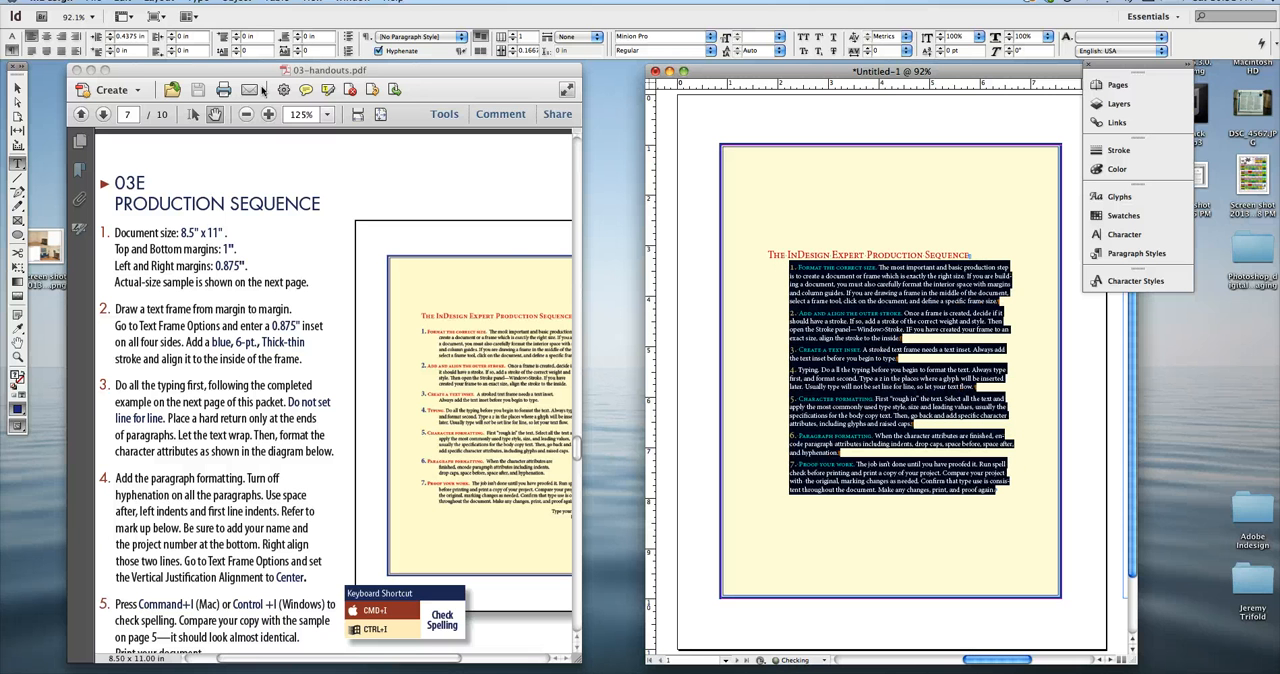
Set the first-line indent of the numbered paragraphs to -0.4375 in so their numbers hang.
click(109, 54)
click(109, 54)
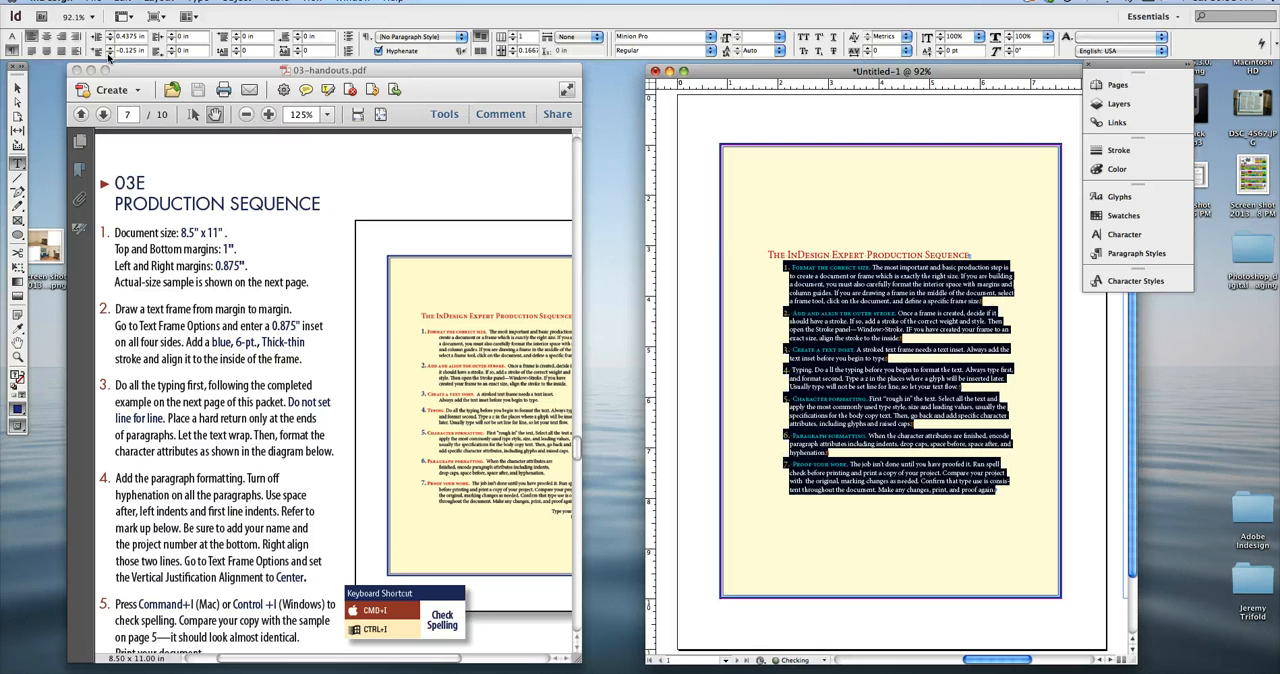
click(109, 54)
click(108, 55)
click(108, 55)
click(108, 55)
click(108, 55)
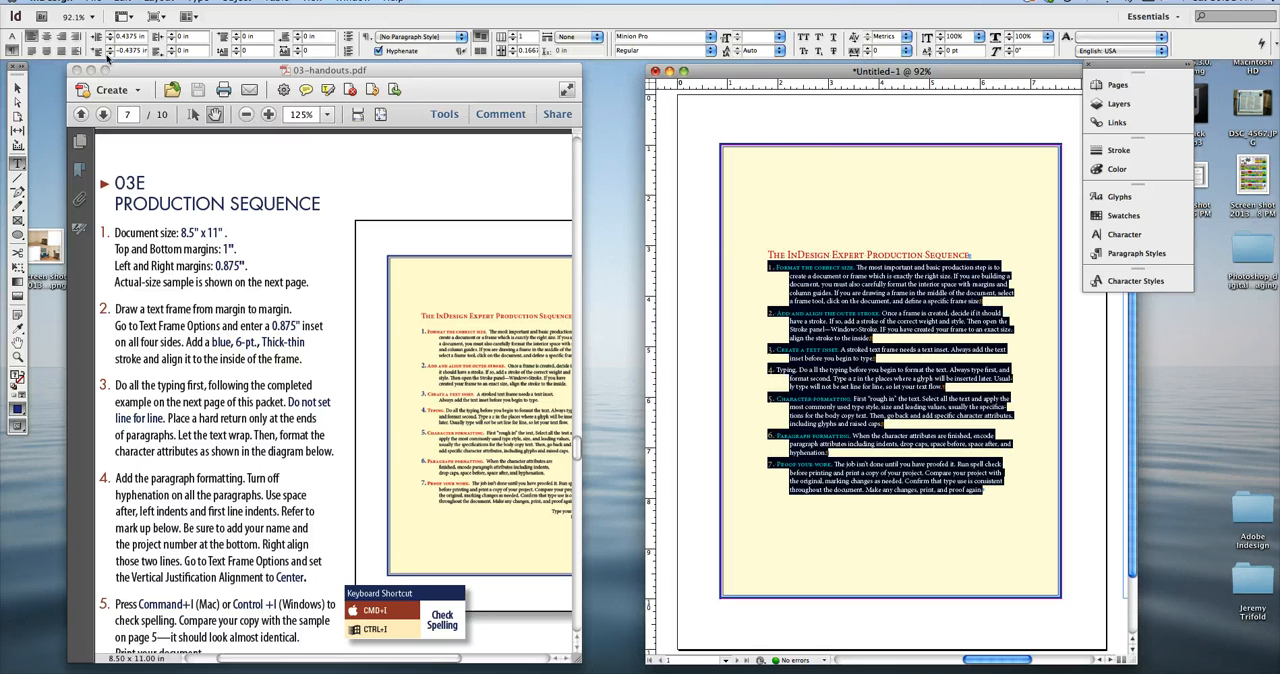
click(108, 55)
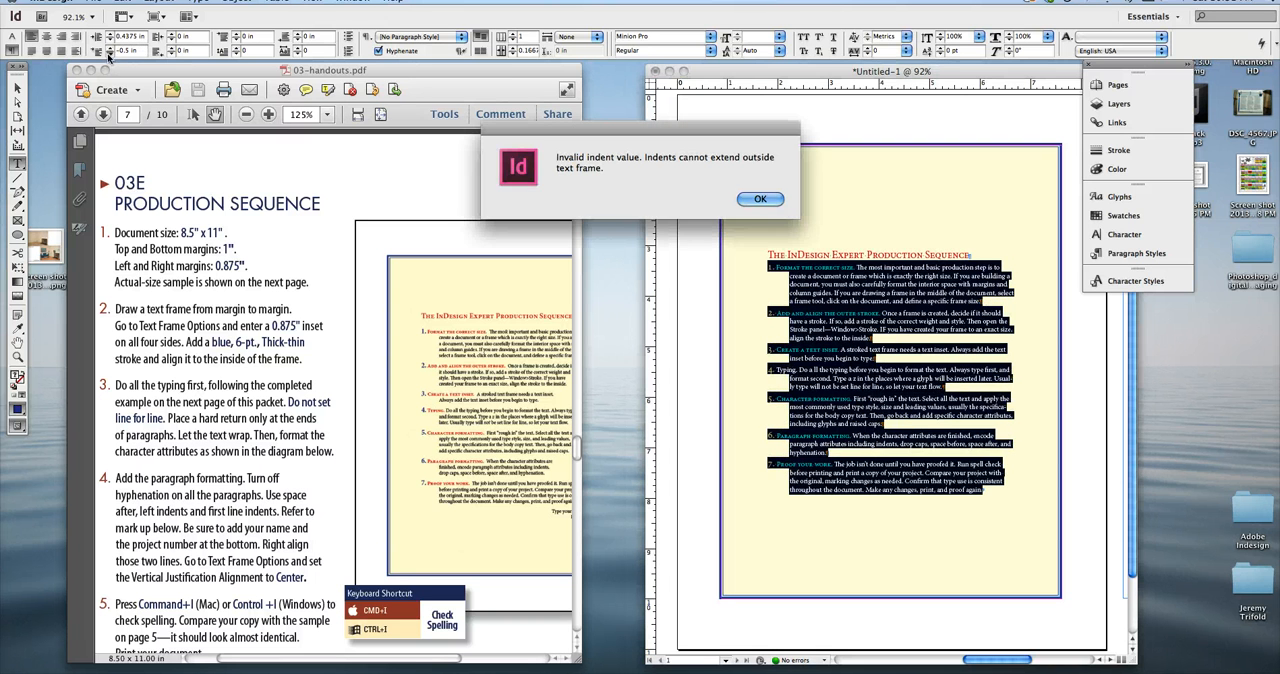
click(752, 196)
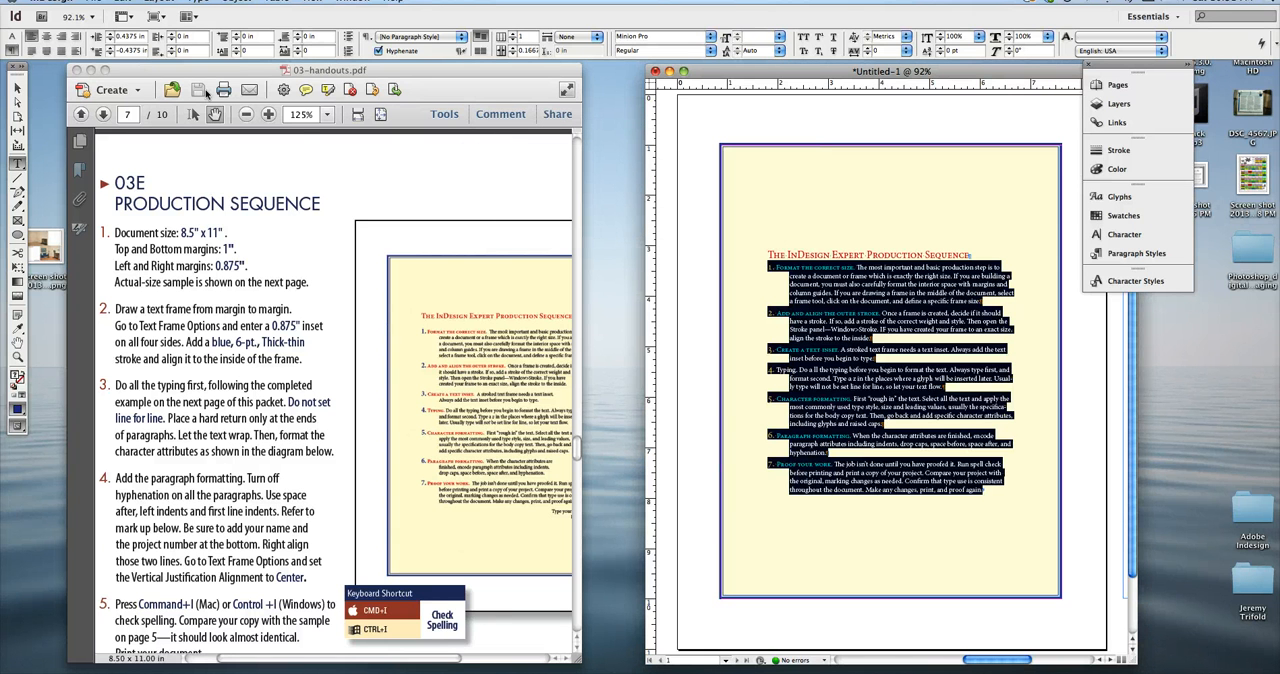
click(814, 324)
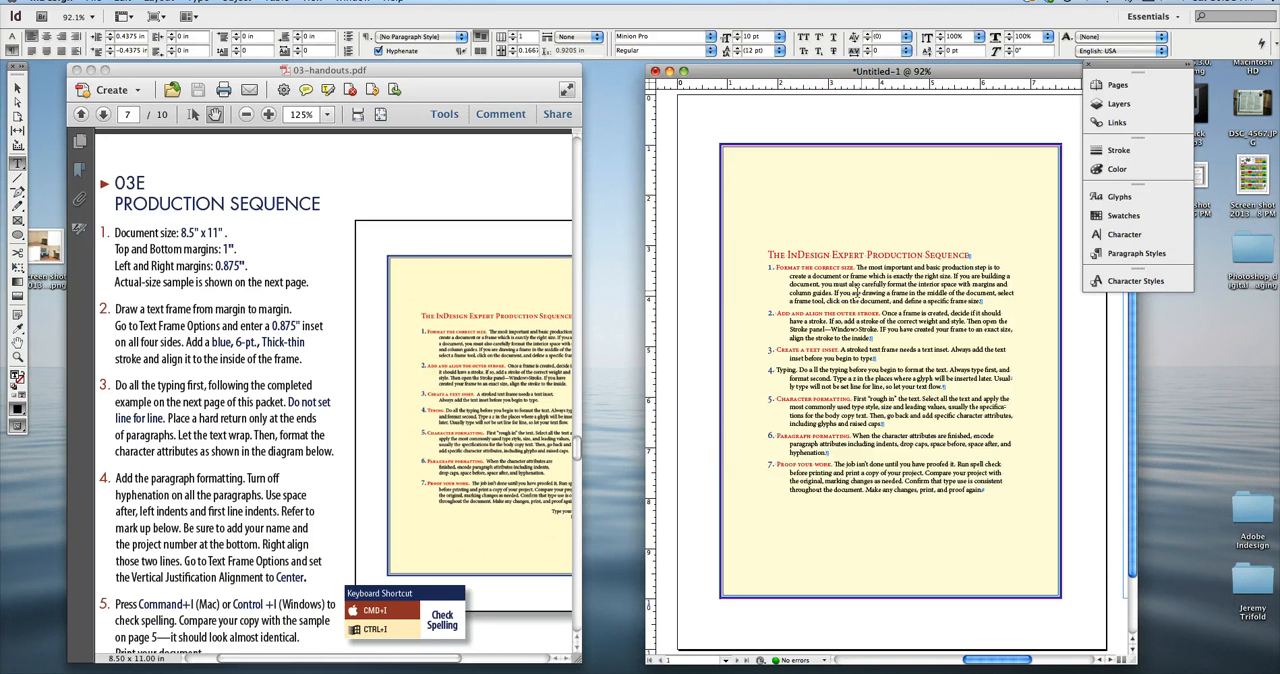
Set the space after to 0.1875 in for the title and all numbered paragraphs.
drag(992, 492, 740, 250)
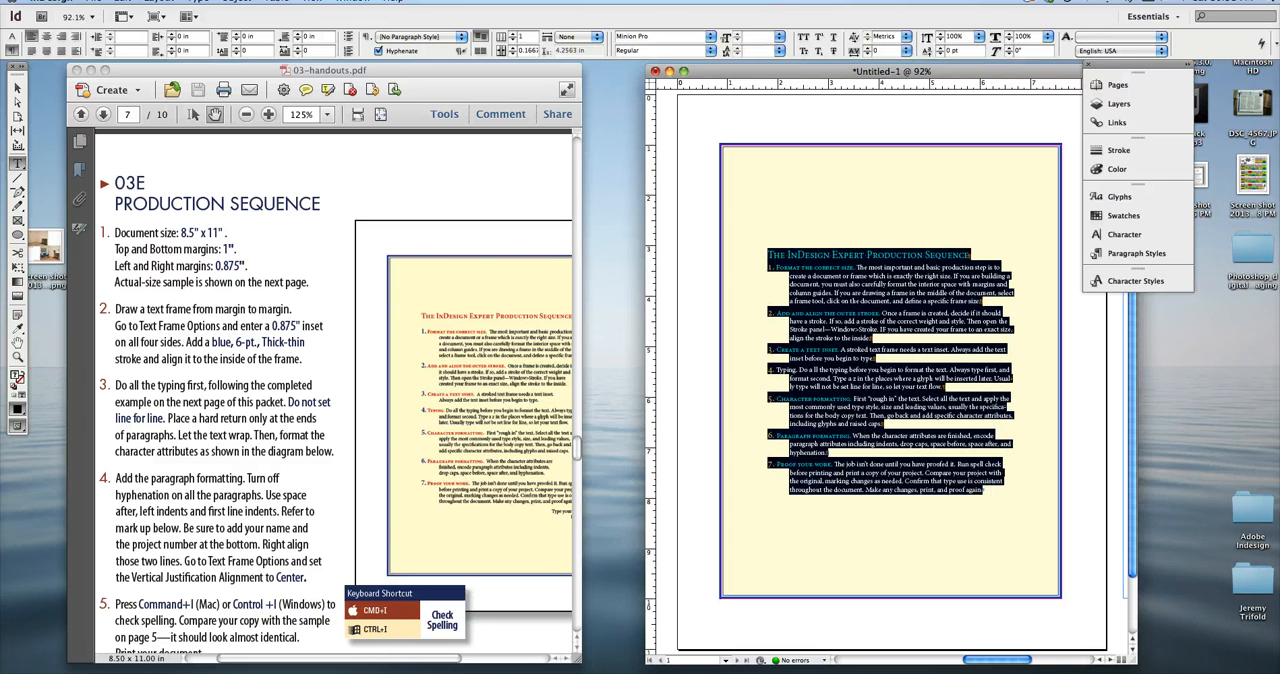
click(297, 36)
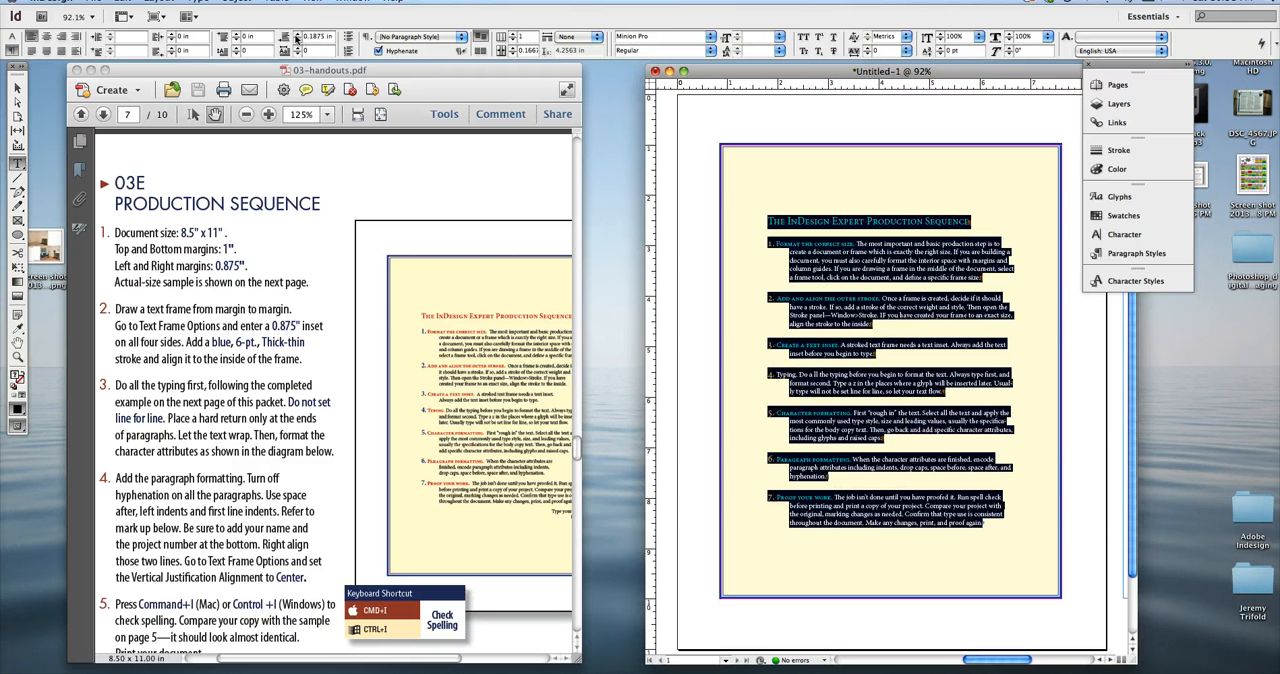
Undo the last space-after increases on the title and numbered paragraphs.
key(Escape)
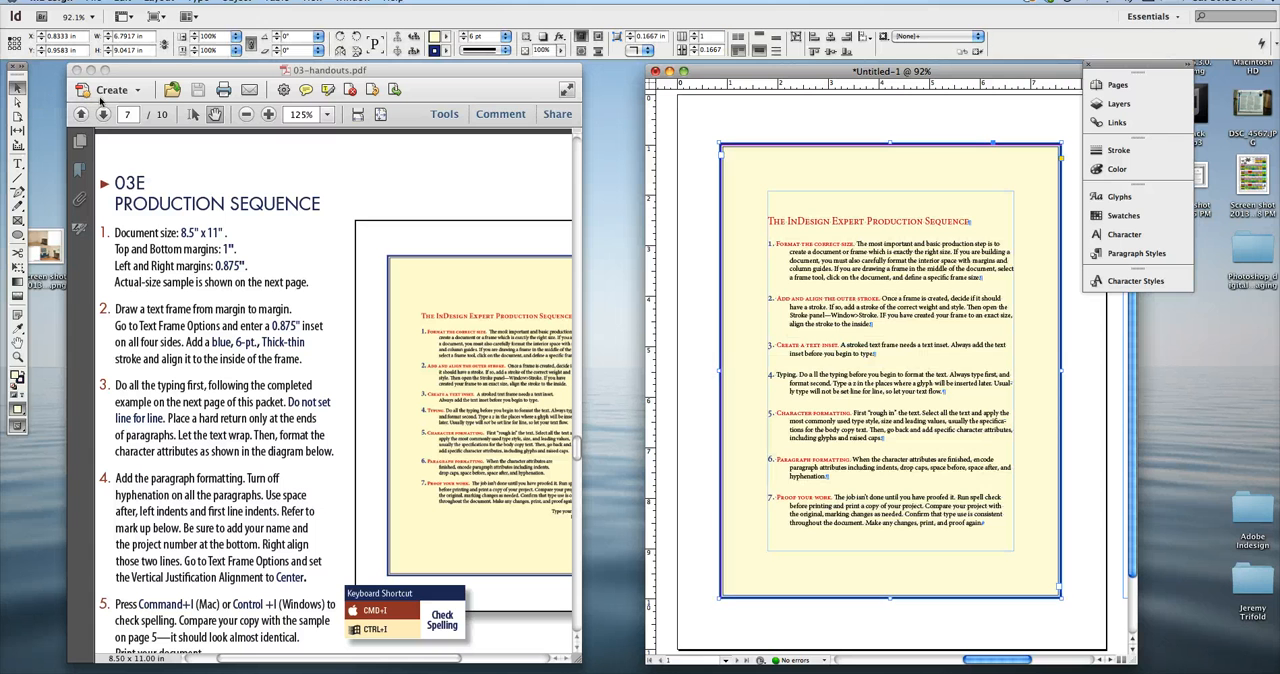
drag(742, 481, 742, 483)
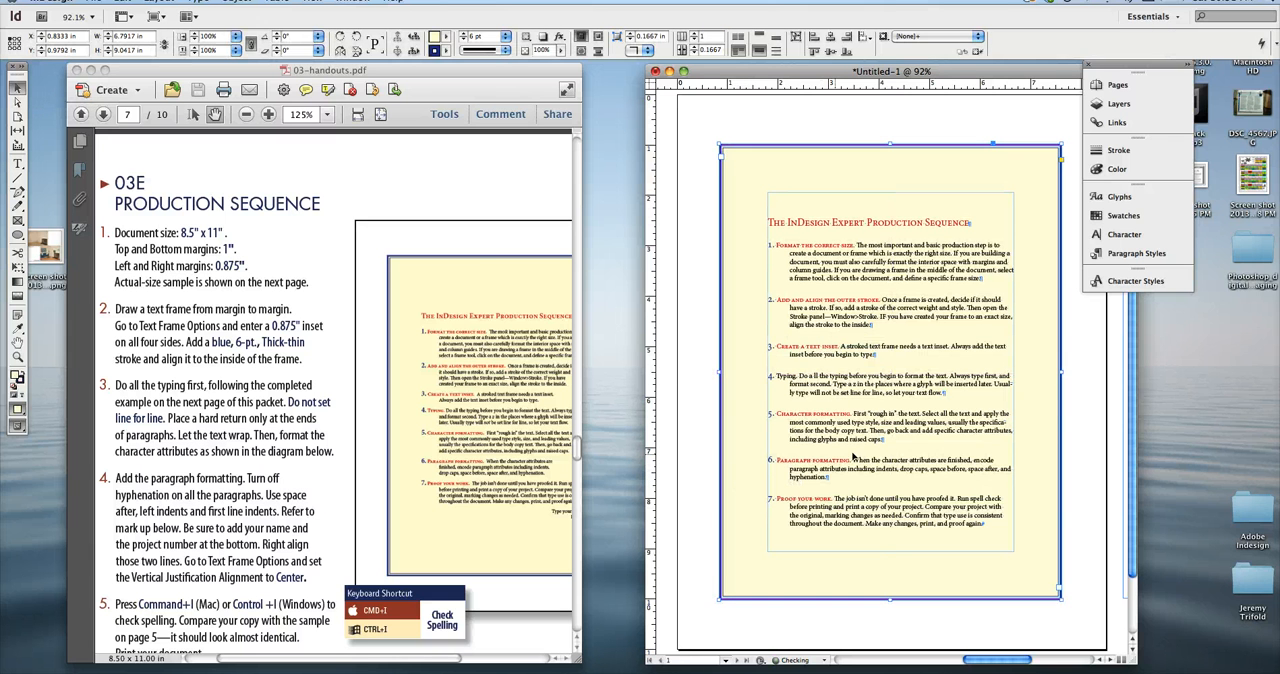
key(super+z)
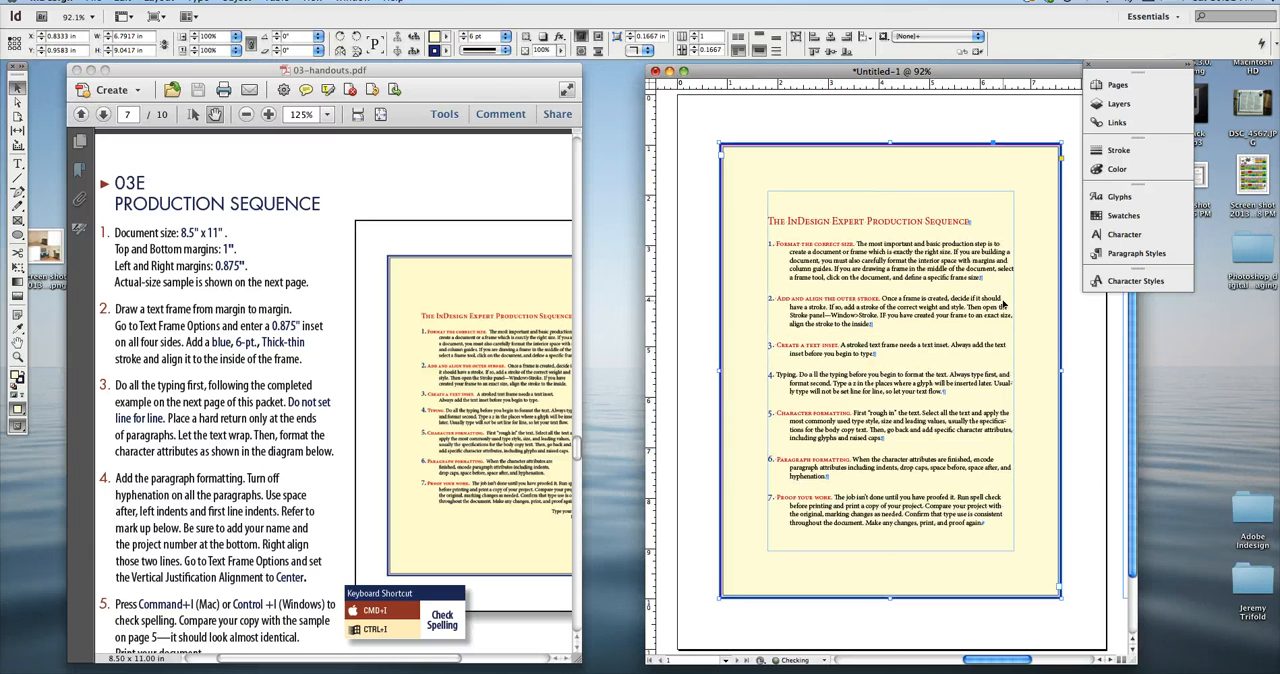
key(super+z)
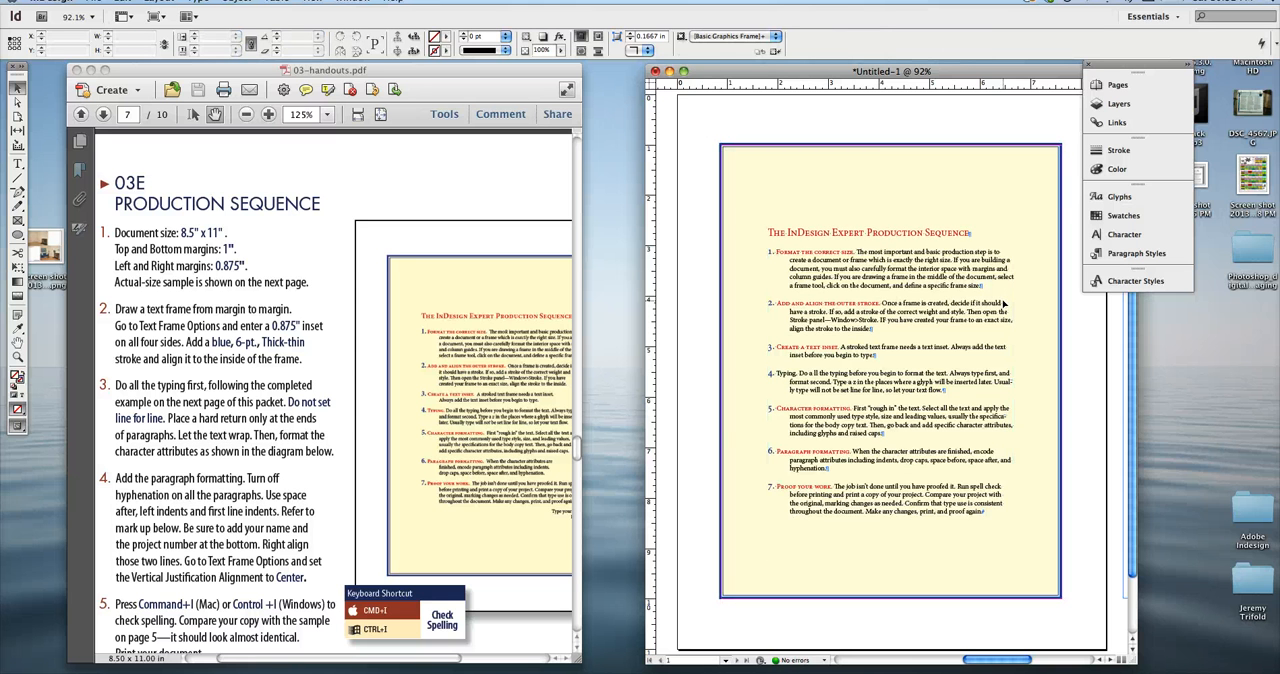
key(super+z)
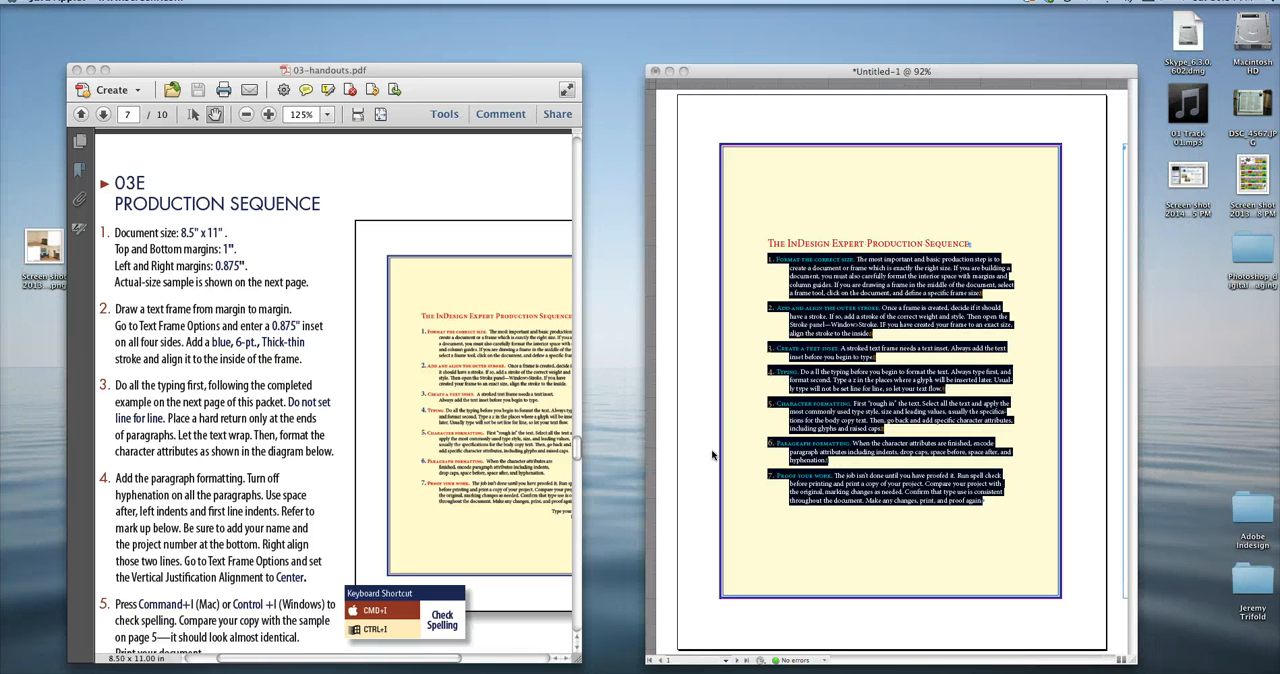
Apply a drop cap two lines high to all seven numbered paragraphs, leaving out the title.
click(713, 454)
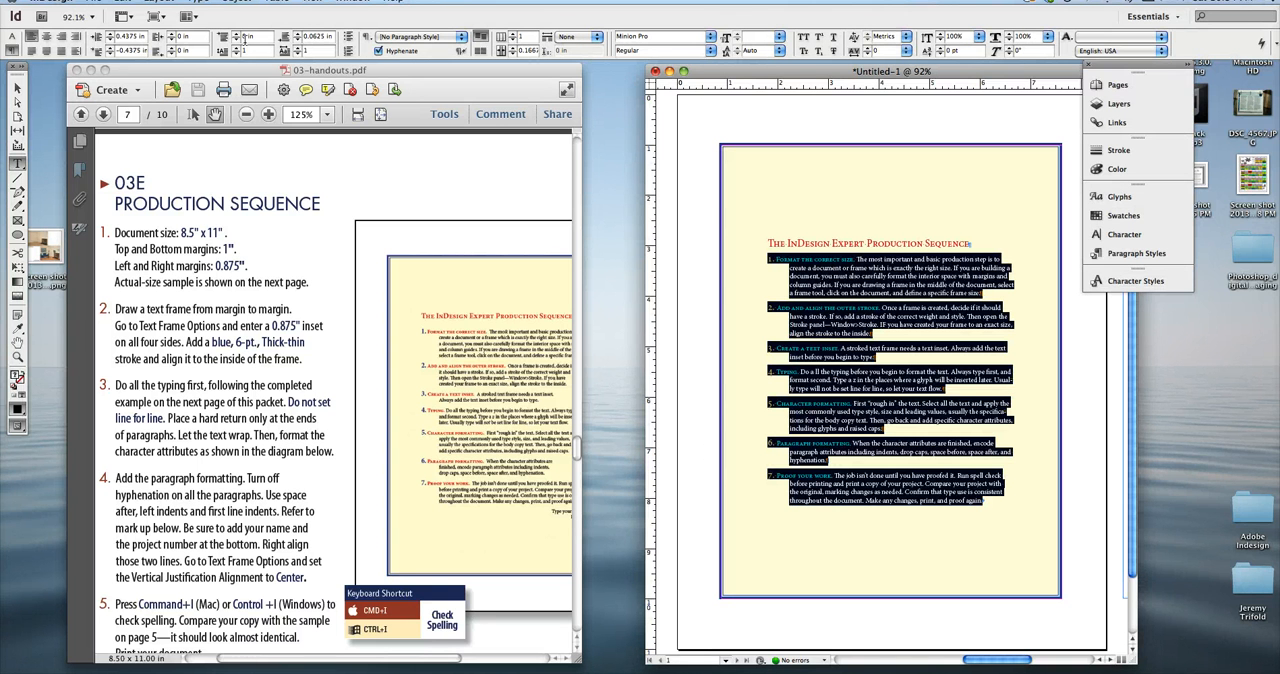
click(235, 48)
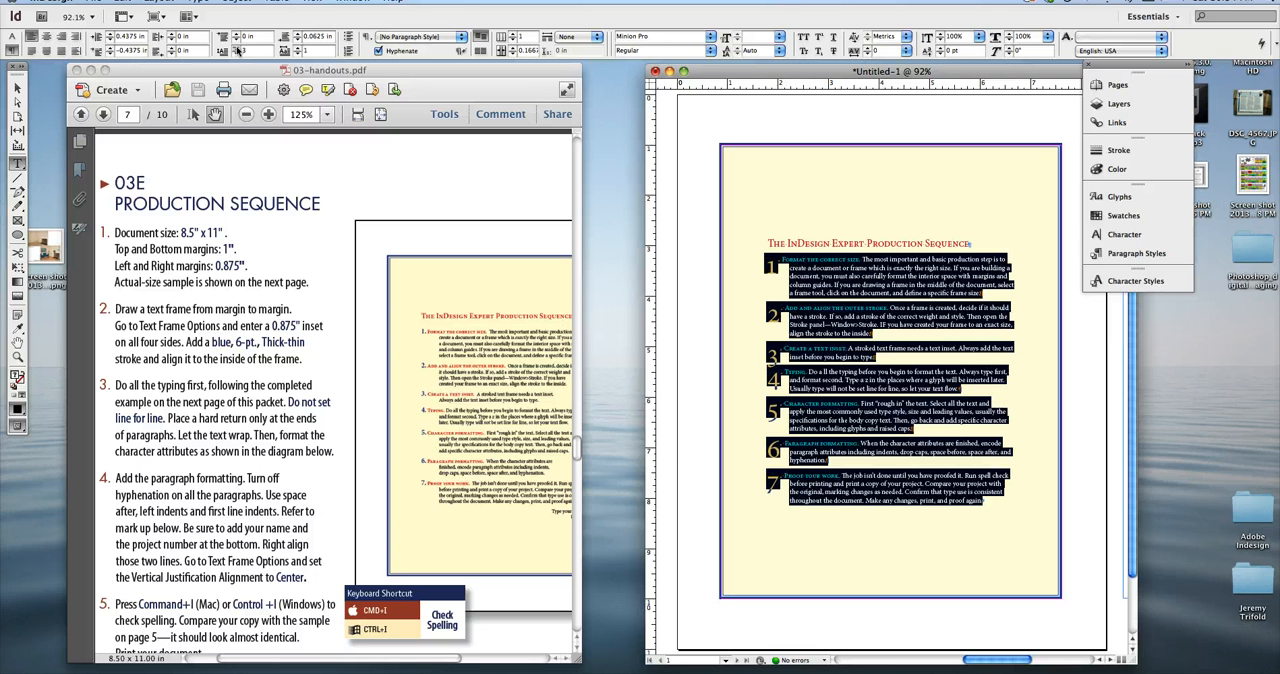
click(235, 48)
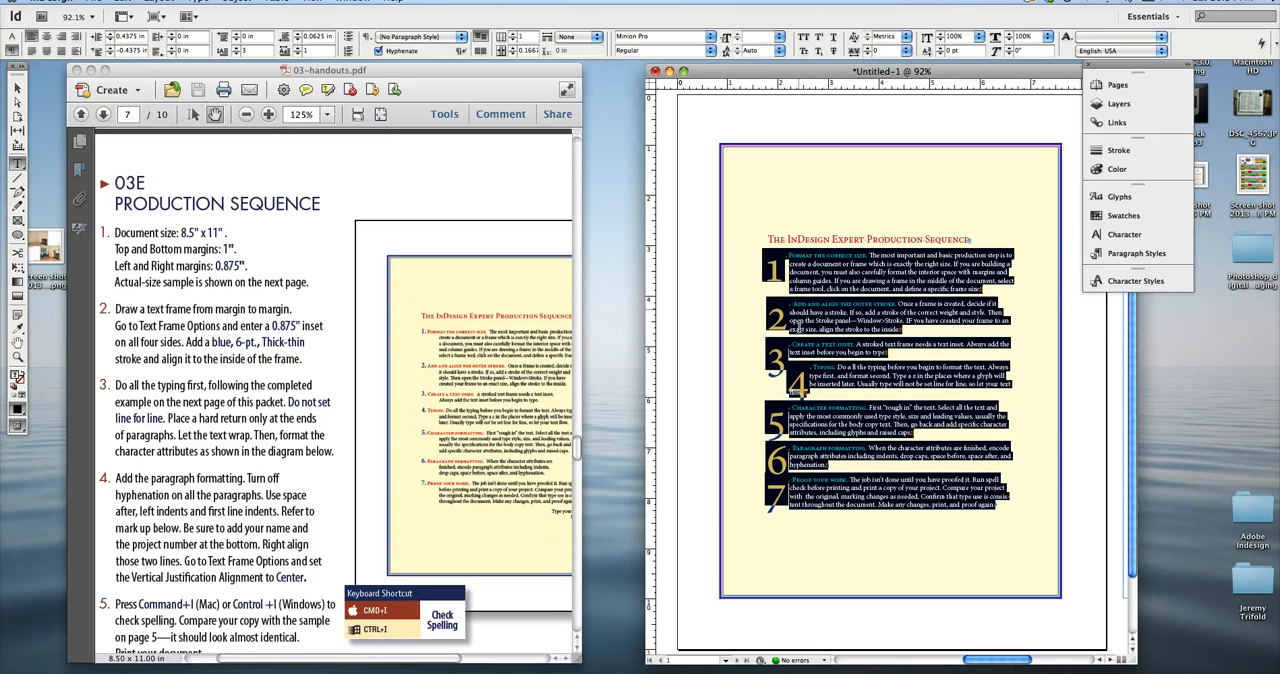
click(237, 54)
click(790, 357)
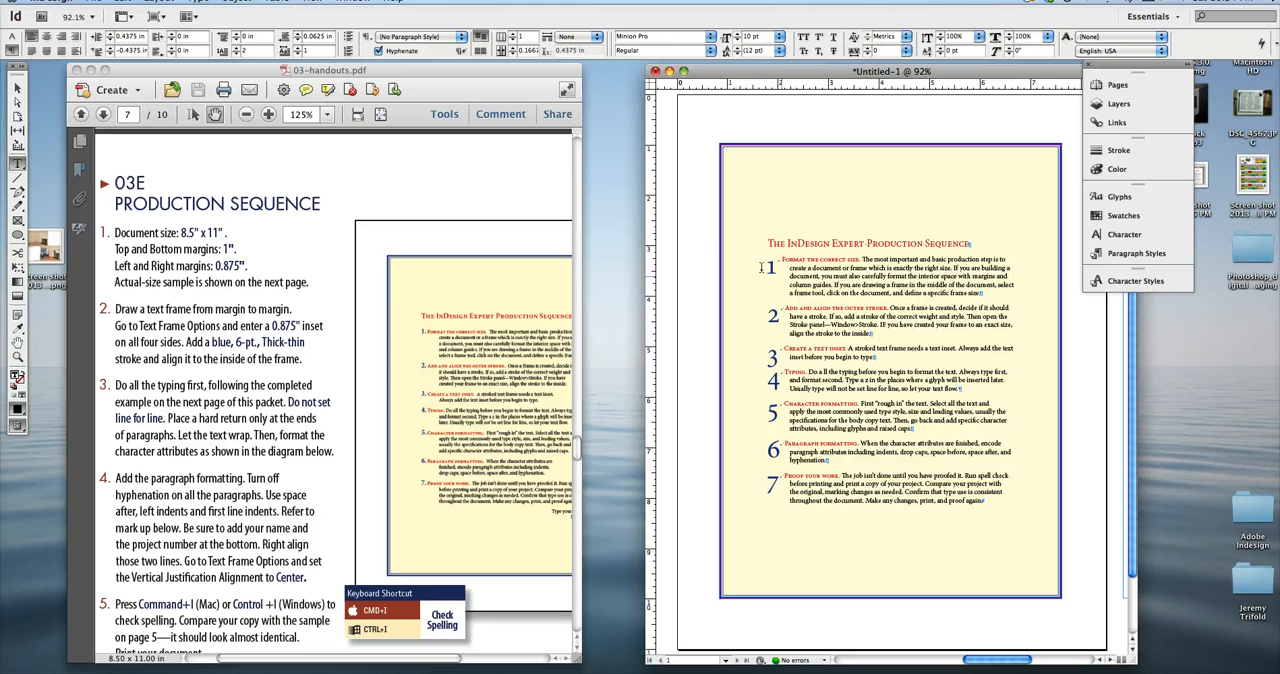
Extend the drop cap on all seven numbered paragraphs to four characters.
drag(759, 261, 985, 502)
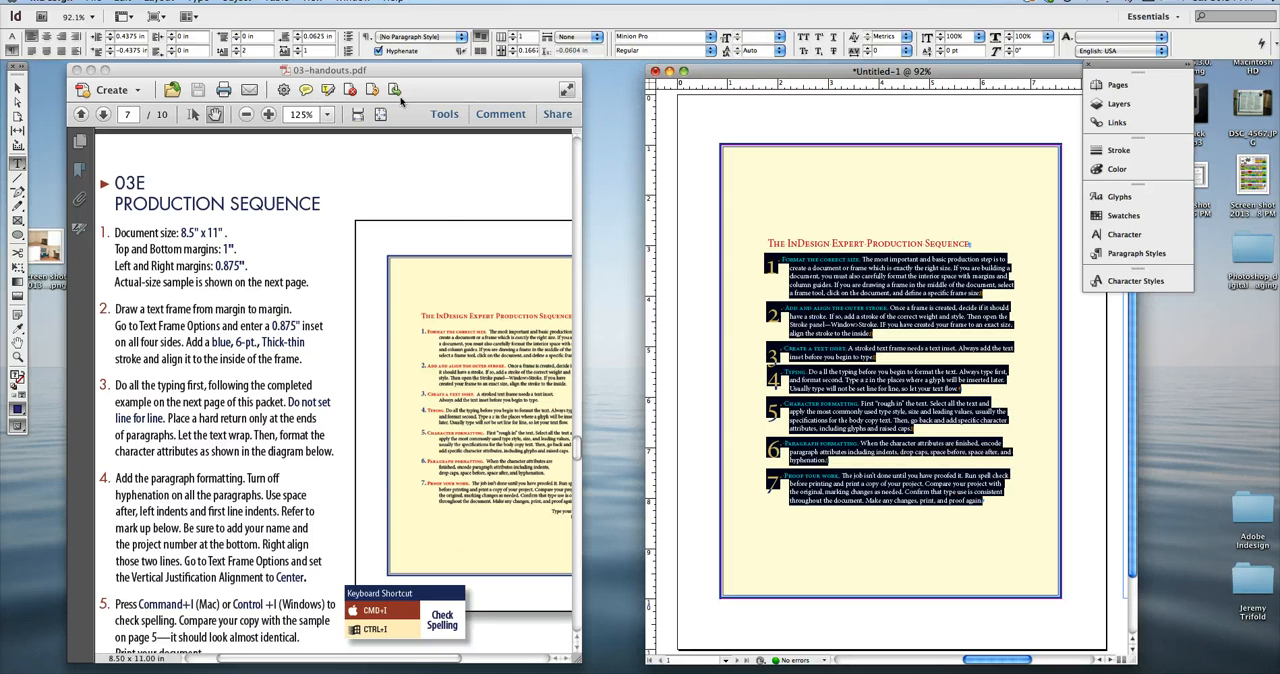
click(297, 49)
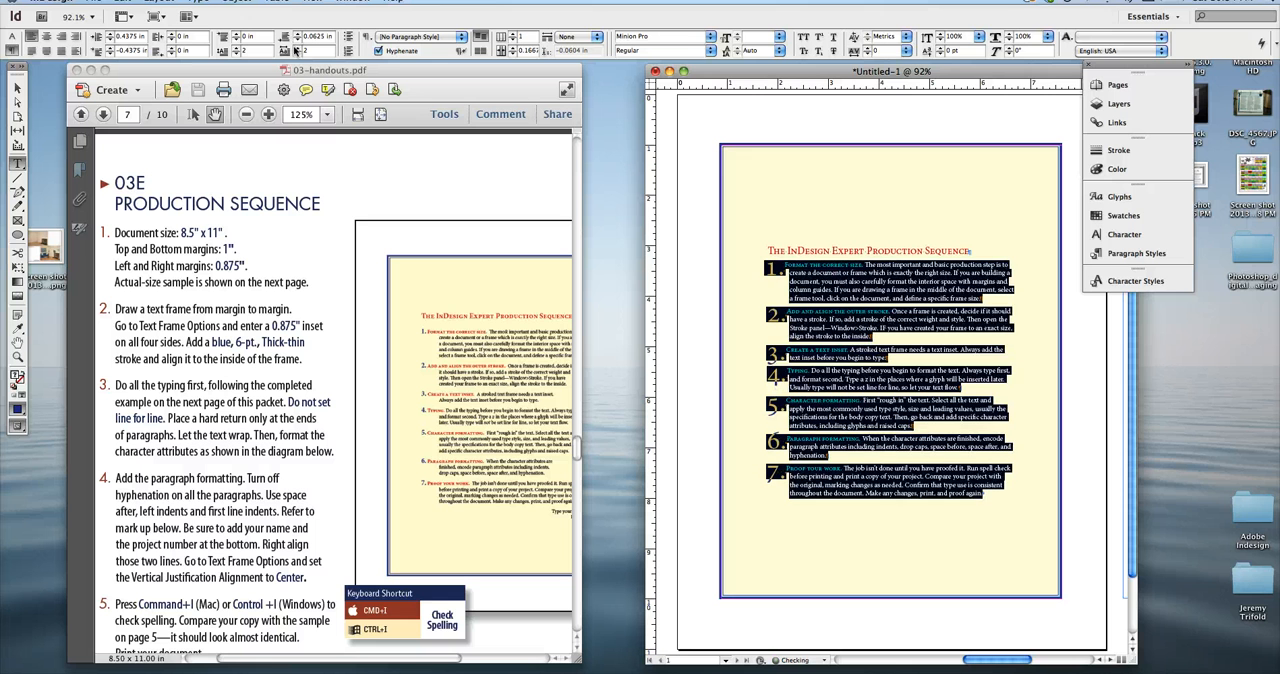
click(297, 48)
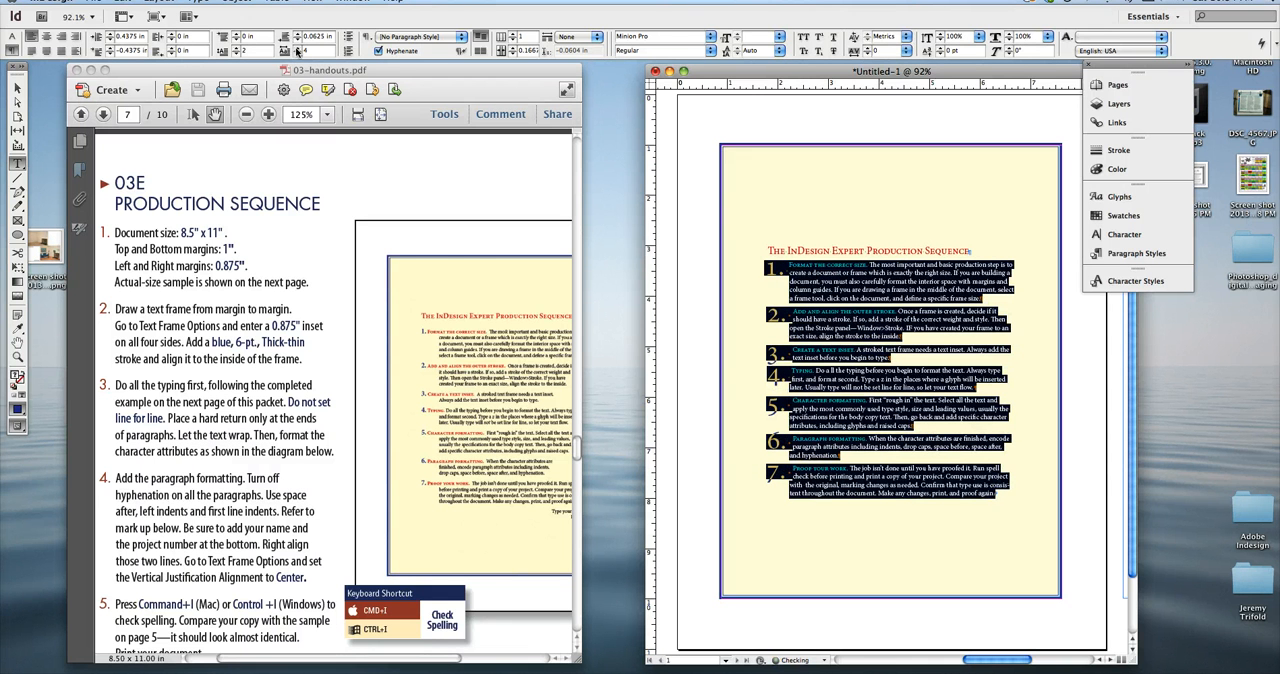
click(297, 49)
click(847, 340)
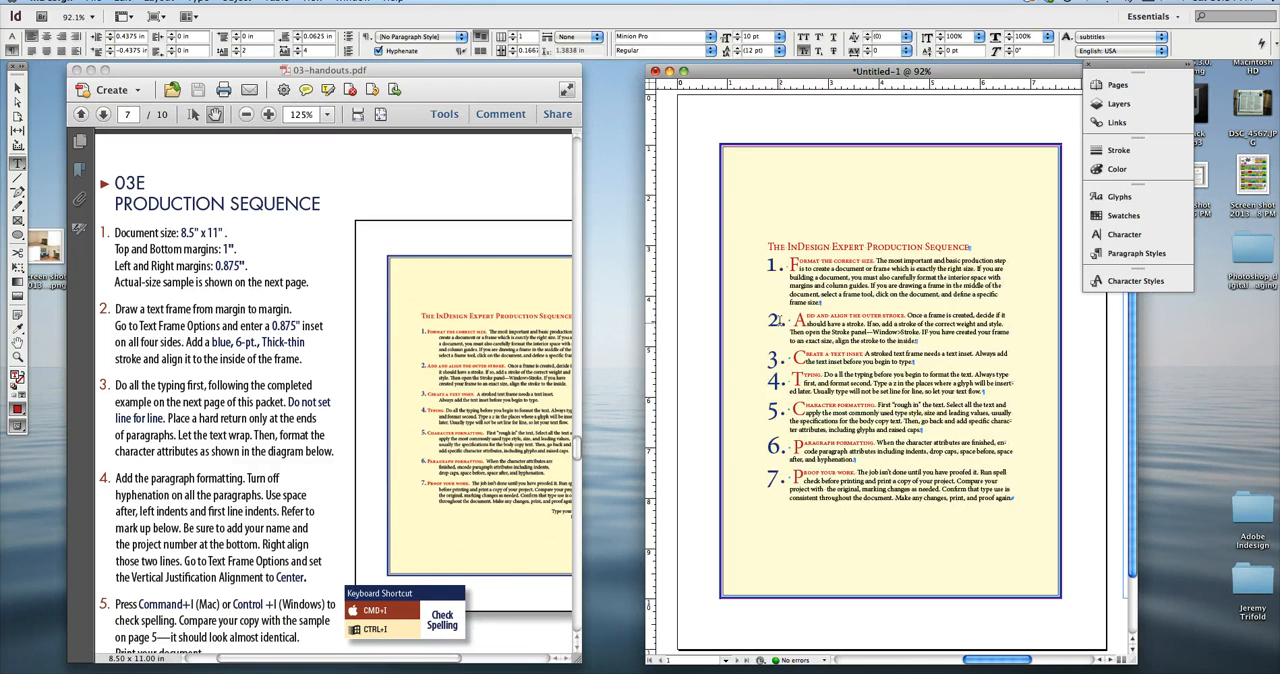
drag(778, 321, 826, 323)
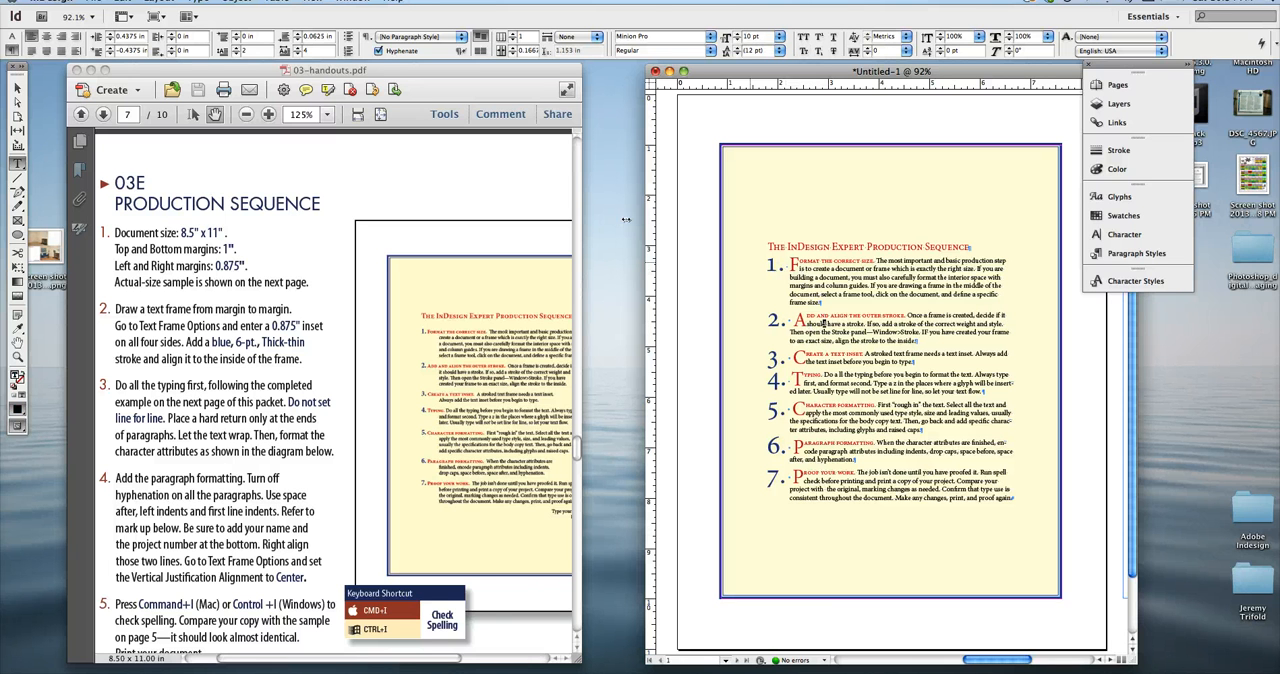
drag(764, 262, 798, 276)
click(798, 277)
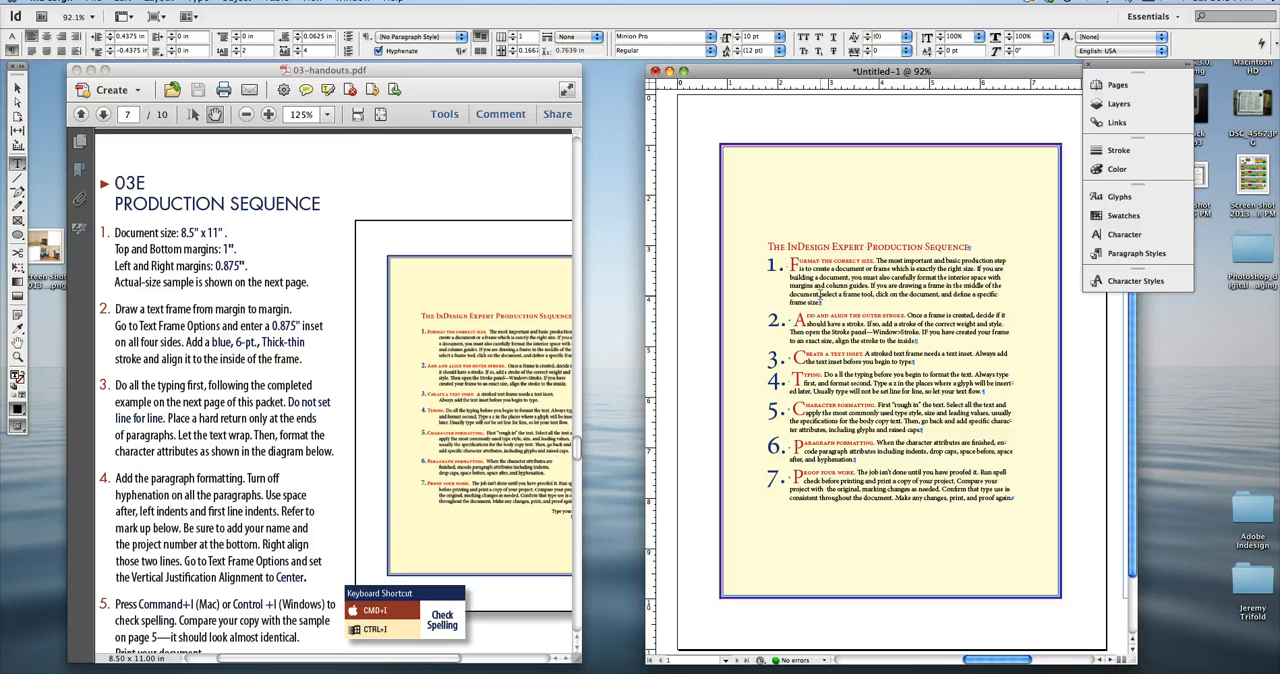